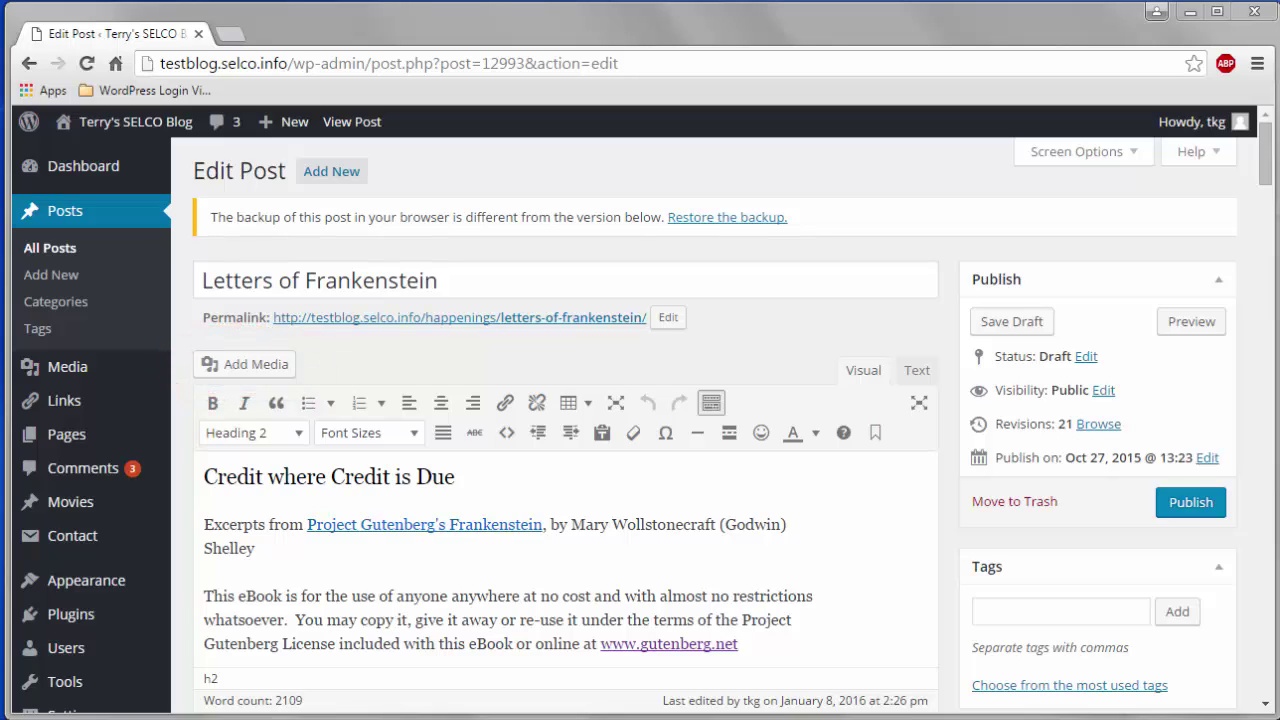
Step: Place the insertion point before the "Credit where Credit is Due" heading and open the media library for inserting media
left_click(204, 477)
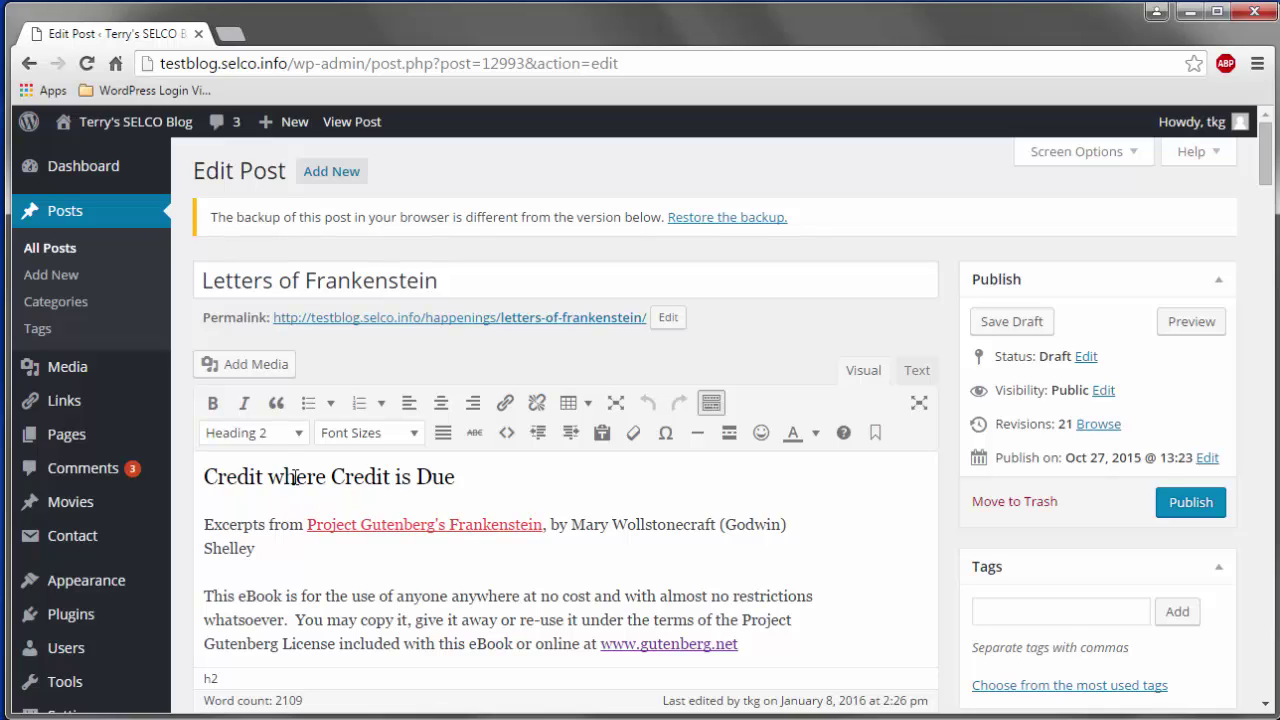
left_click(240, 366)
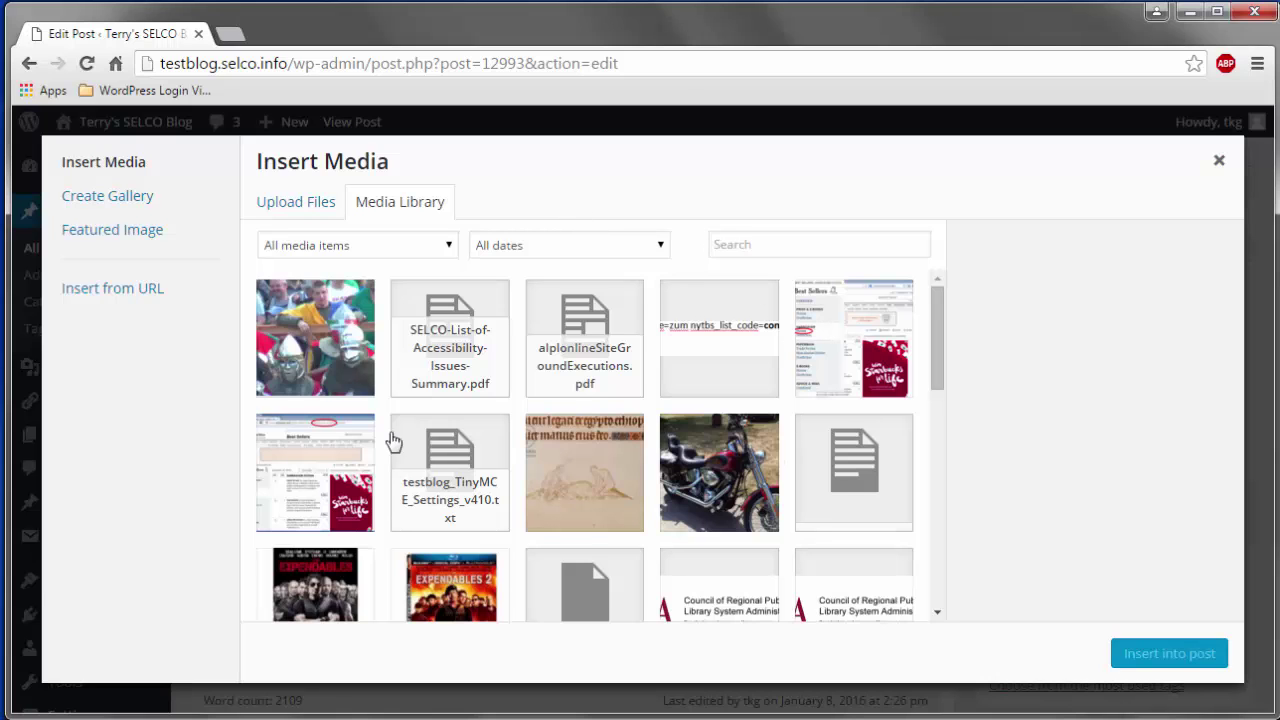
scroll(640, 488, "down", 5)
scroll(640, 488, "up", 5)
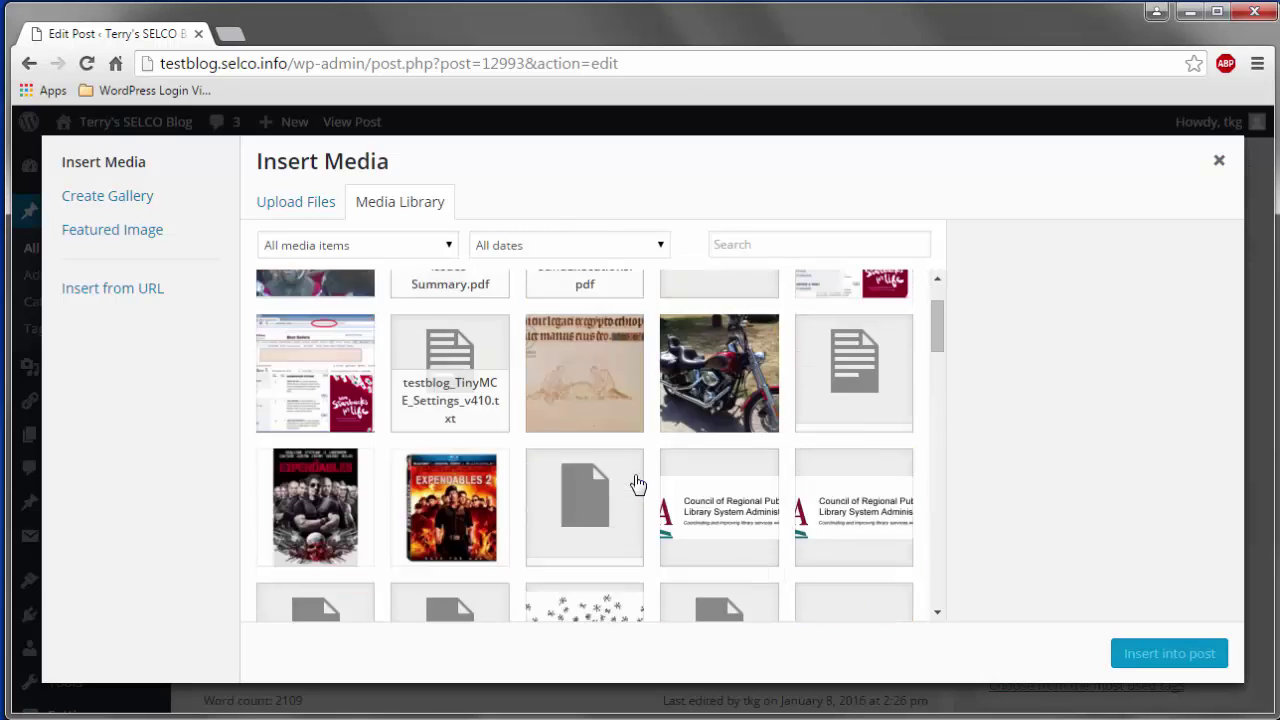
left_click(306, 366)
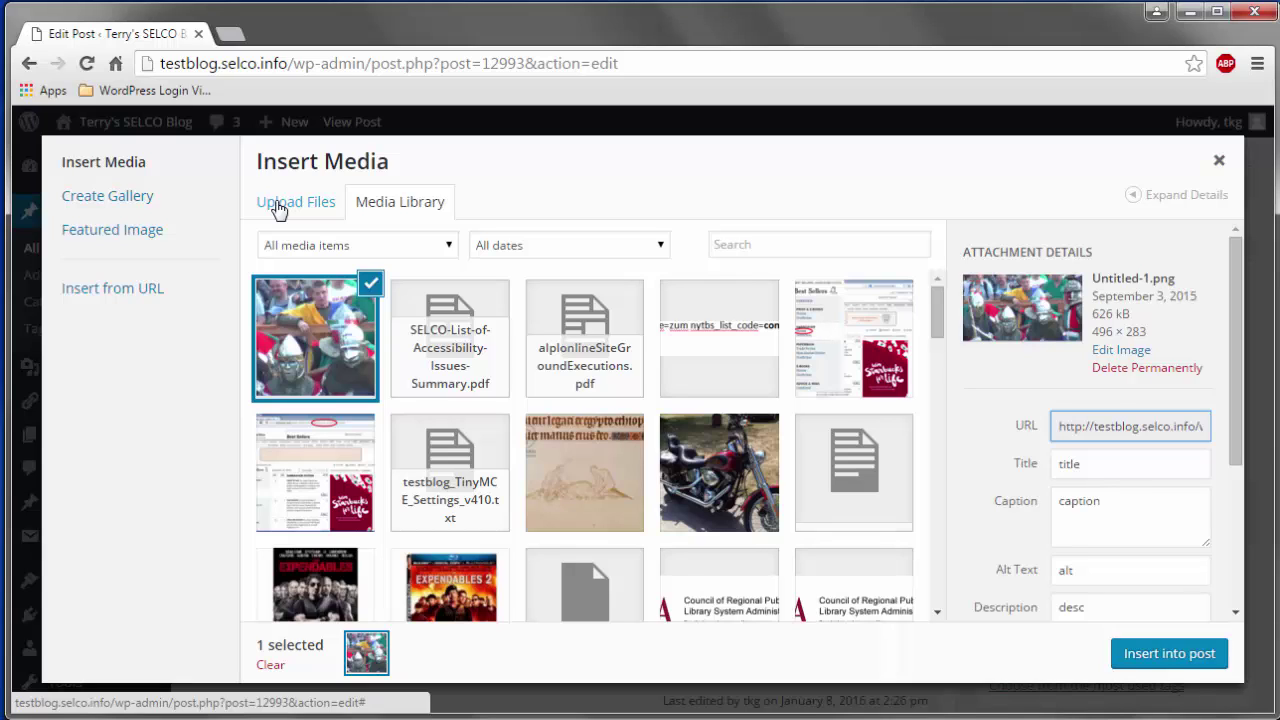
left_click(279, 205)
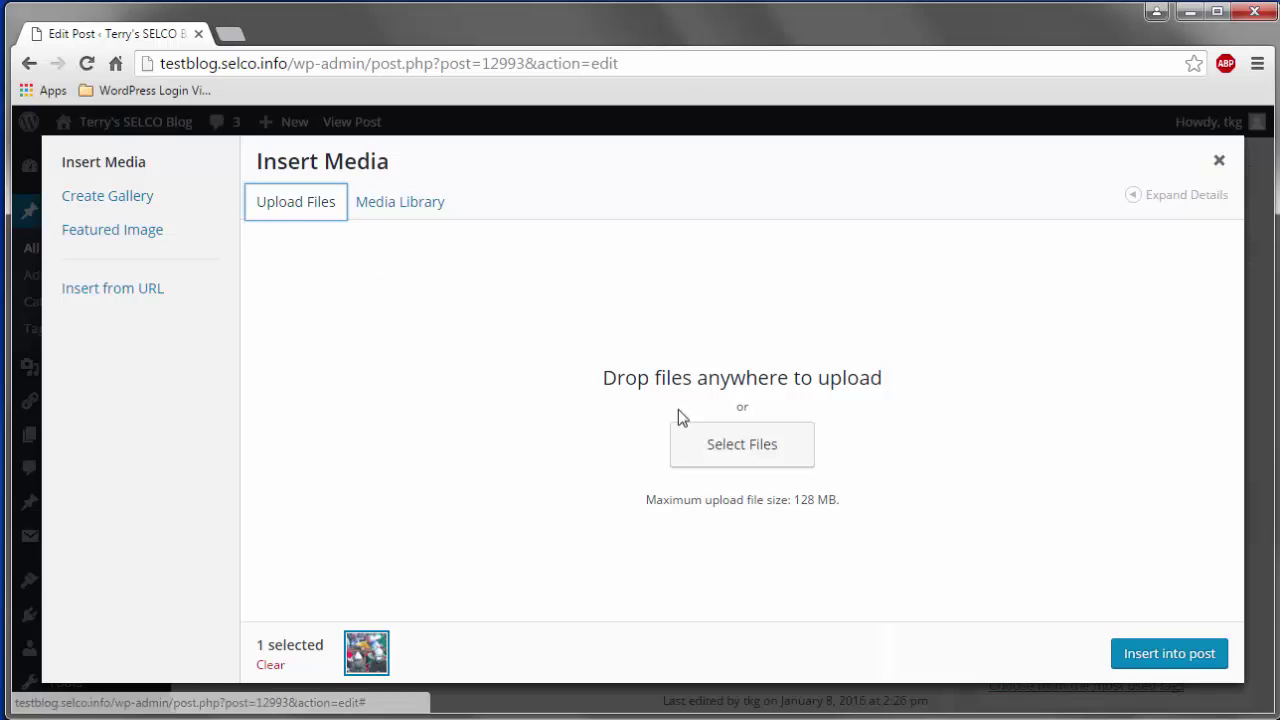
left_click(749, 456)
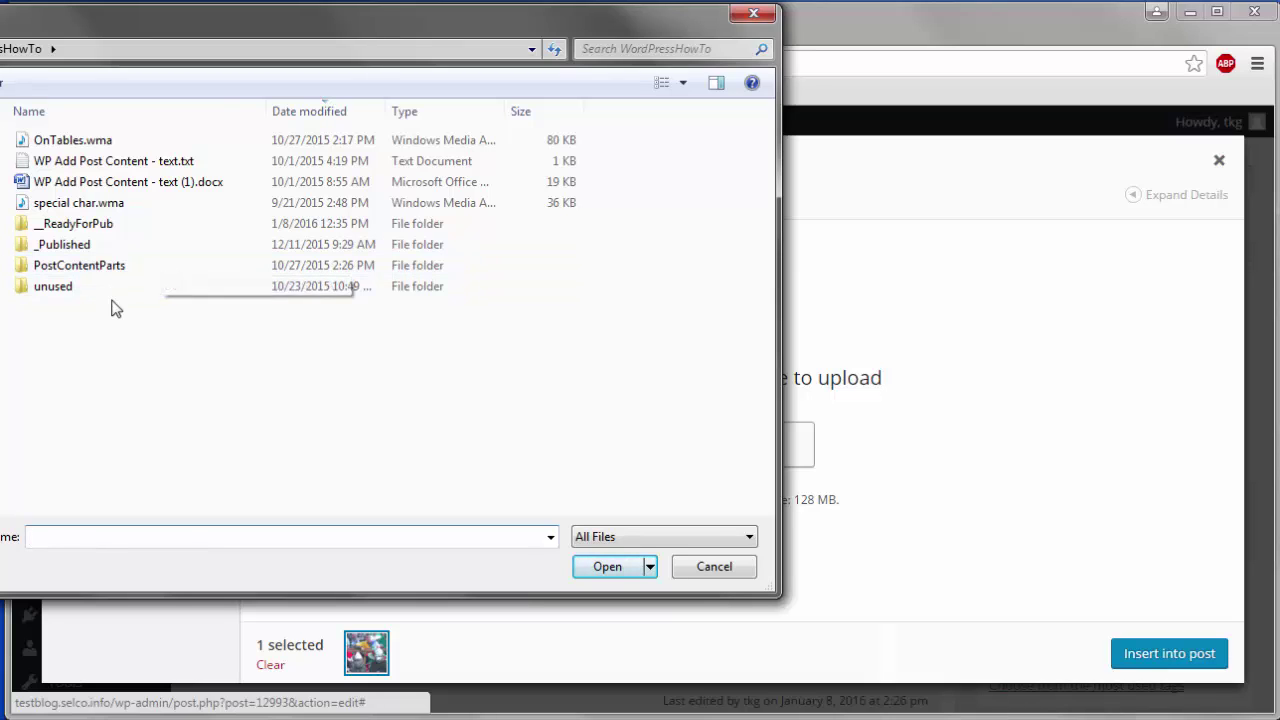
left_click(707, 564)
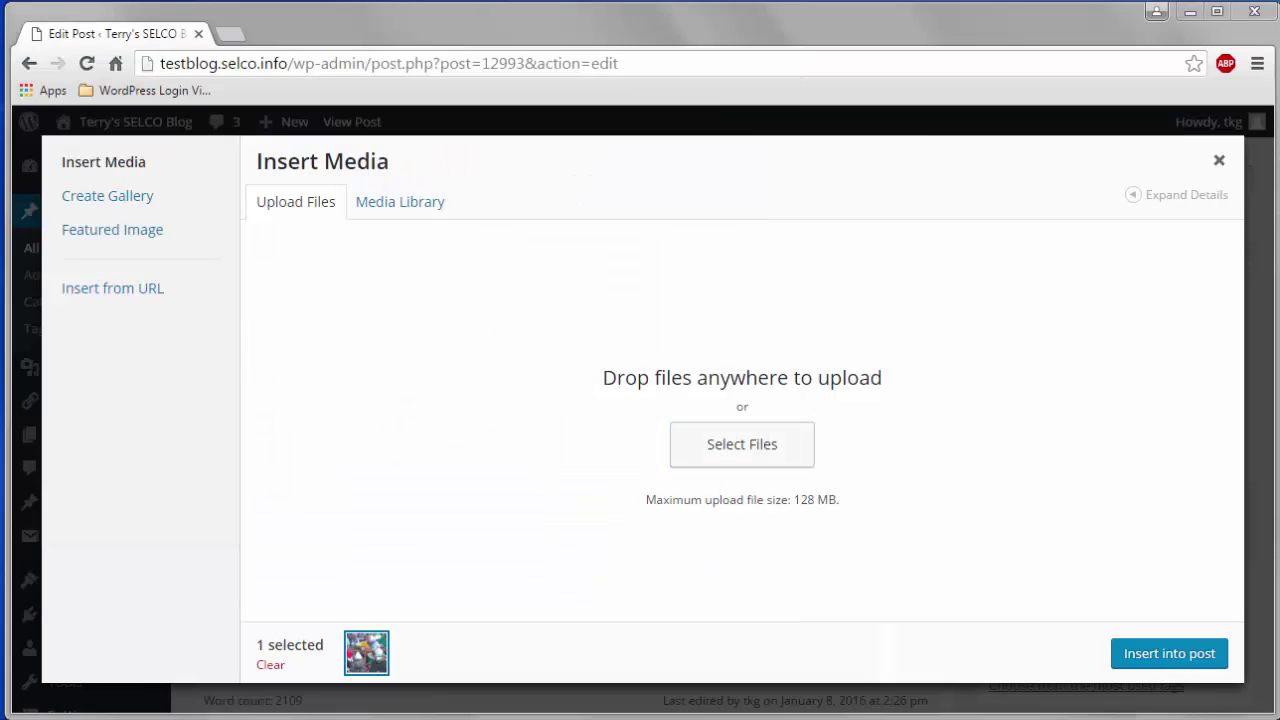
Step: Upload the local frankenstein.jpg file to the media library and make it the only selected item
left_click_drag(5, 380, 625, 396)
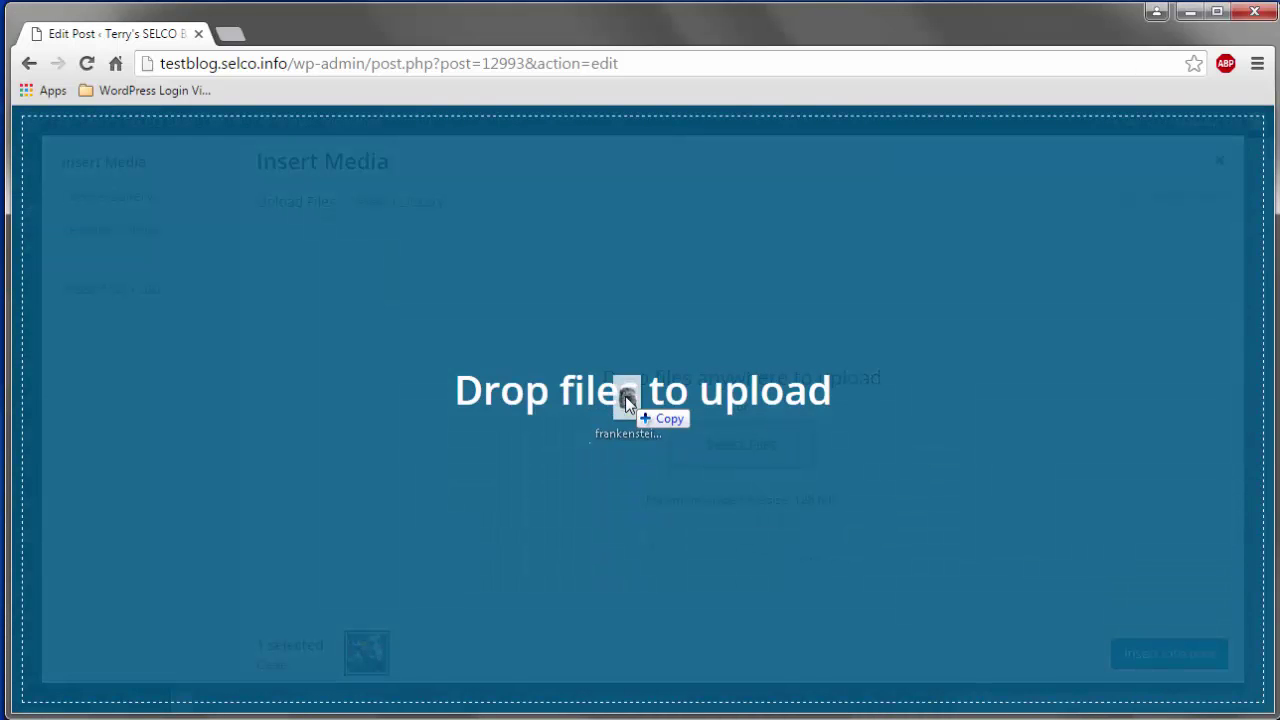
left_click_drag(625, 396, 625, 396)
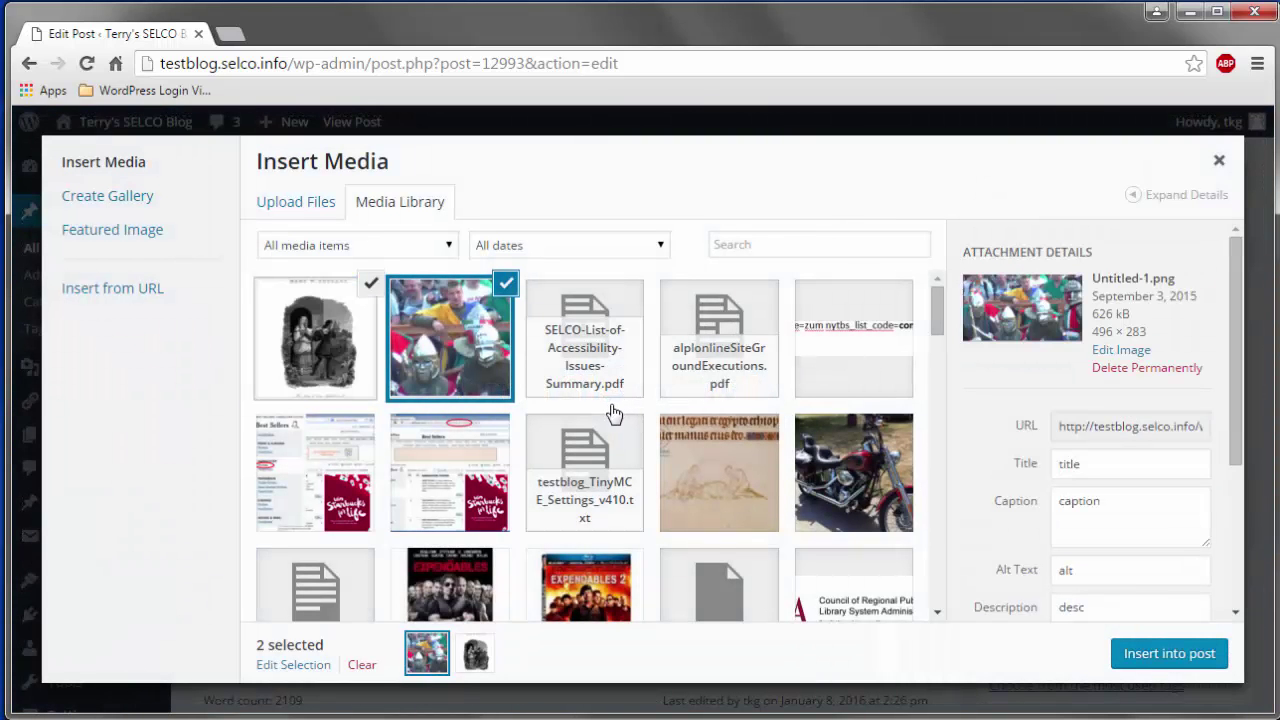
left_click(340, 320)
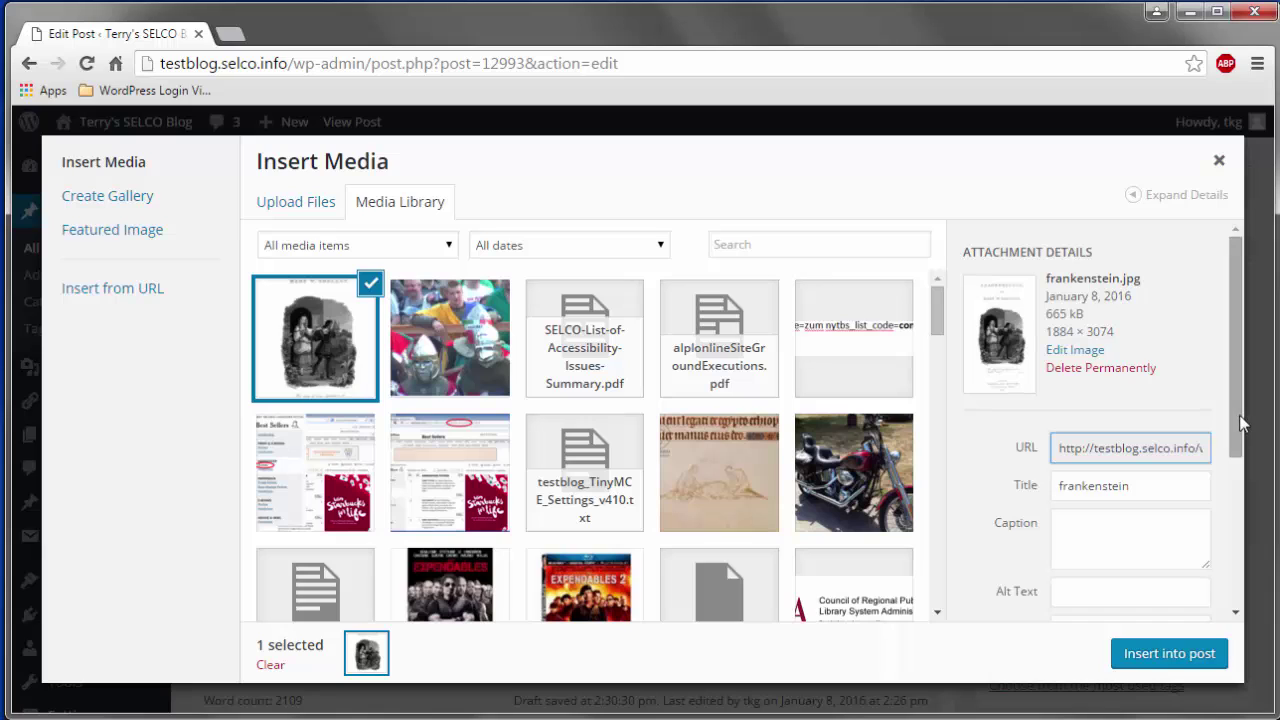
Step: Replace the title of the frankenstein.jpg attachment with "Cover Art from Frankenstein Mary Shelley"
left_click_drag(1233, 419, 1230, 477)
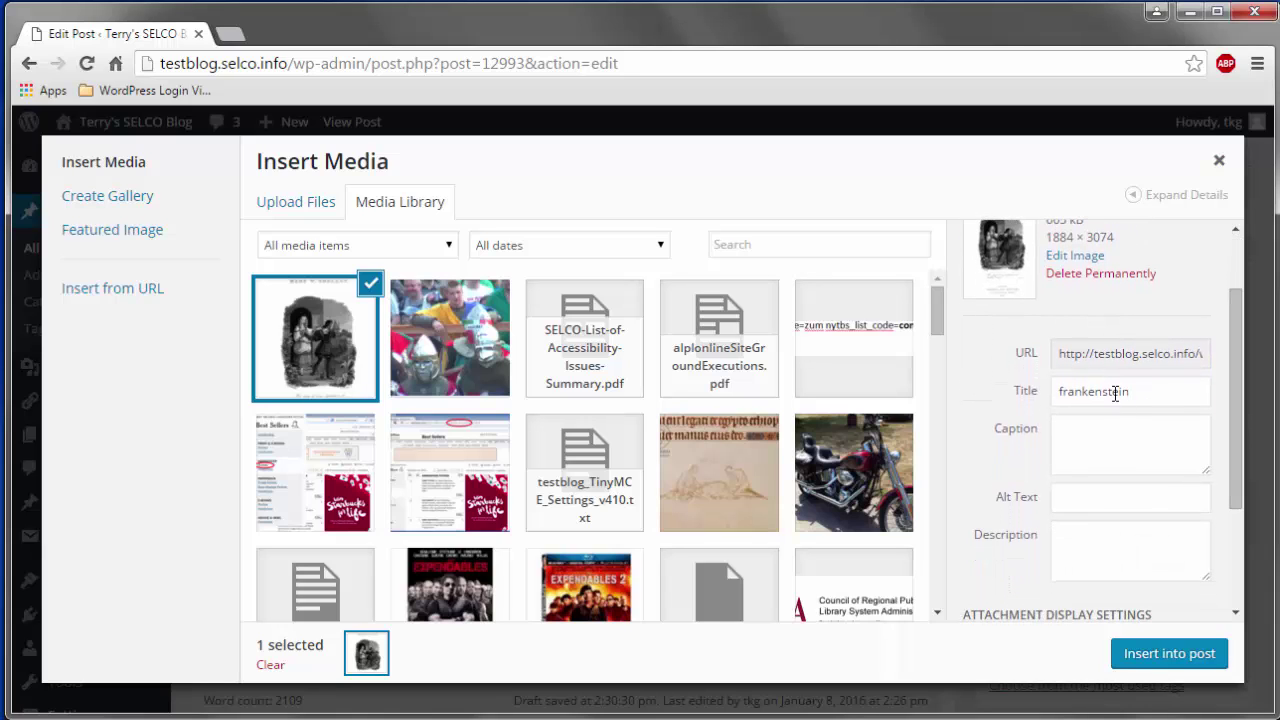
left_click_drag(1143, 394, 1003, 404)
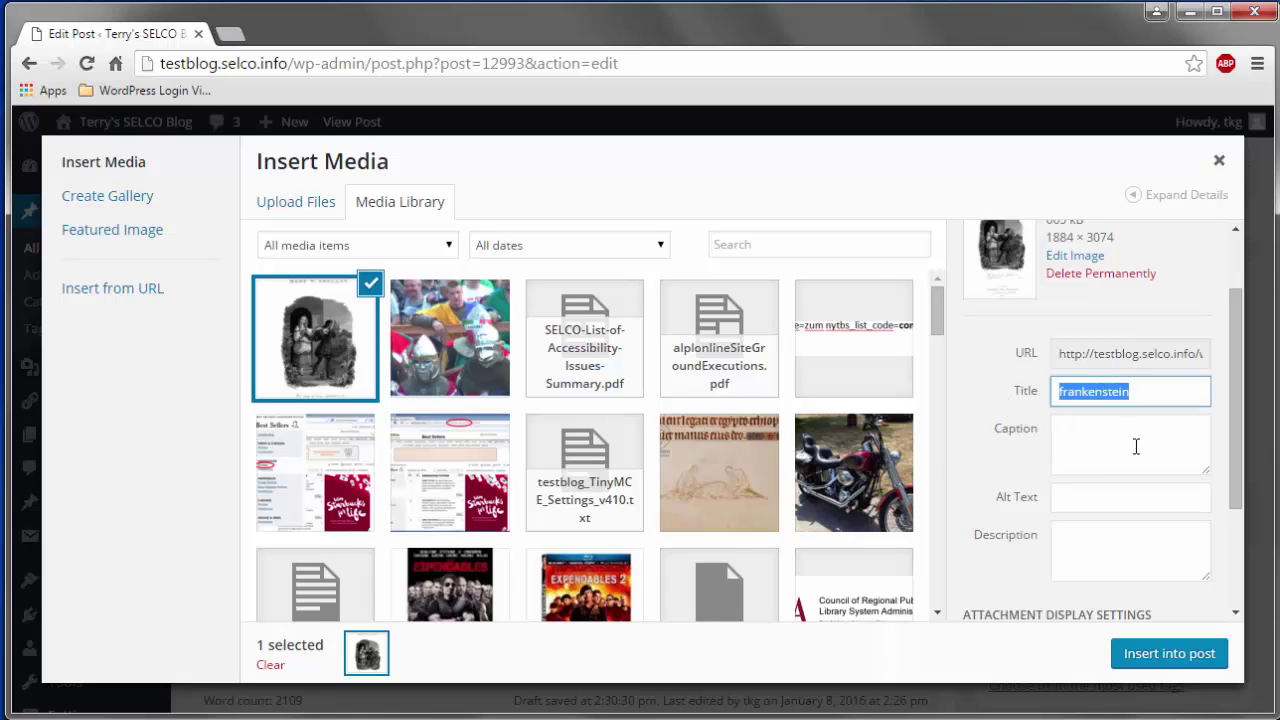
type("Frankenstein Mary Shelley")
key("Home")
type("Art from")
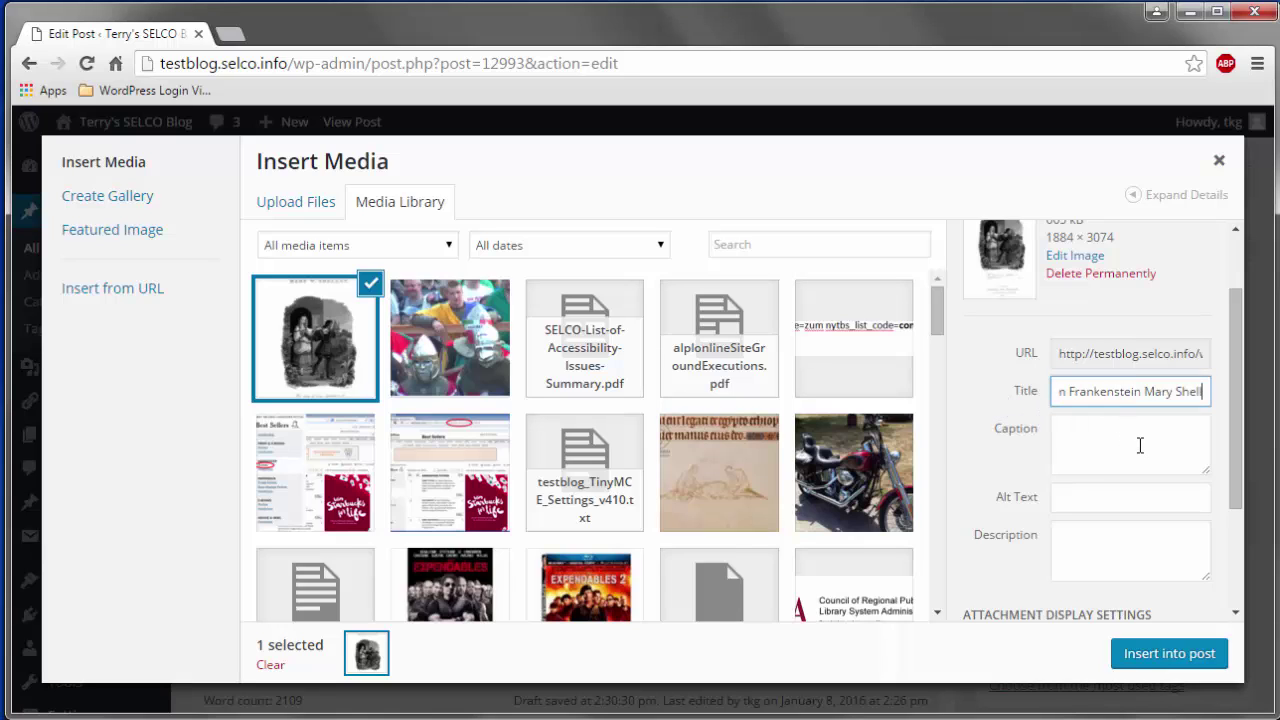
key("Home")
type("Cover")
key("ctrl+Right")
key("ctrl+Right")
key("ctrl+Right")
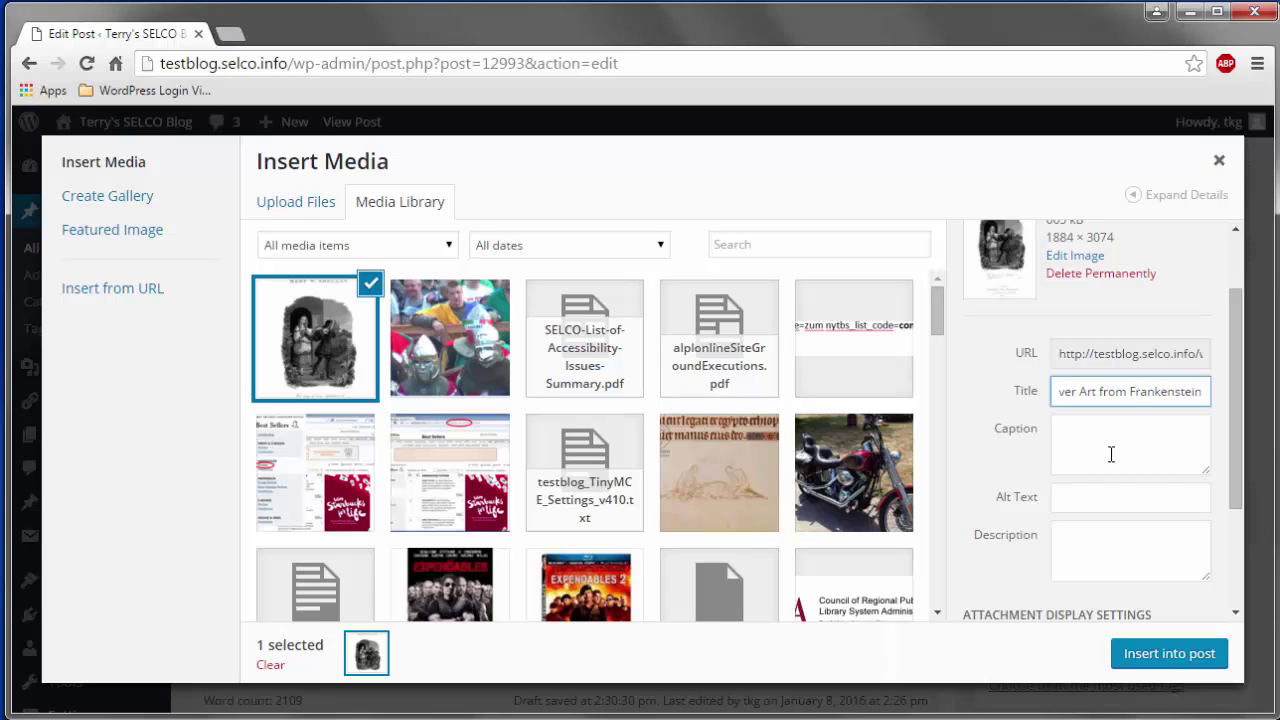
Step: Fill in the image's caption, alt text and description with "Cover Art from Frankenstein Mary Shelley"
left_click(1111, 454)
type("Cover Art from Frankenstein Mary Shelley")
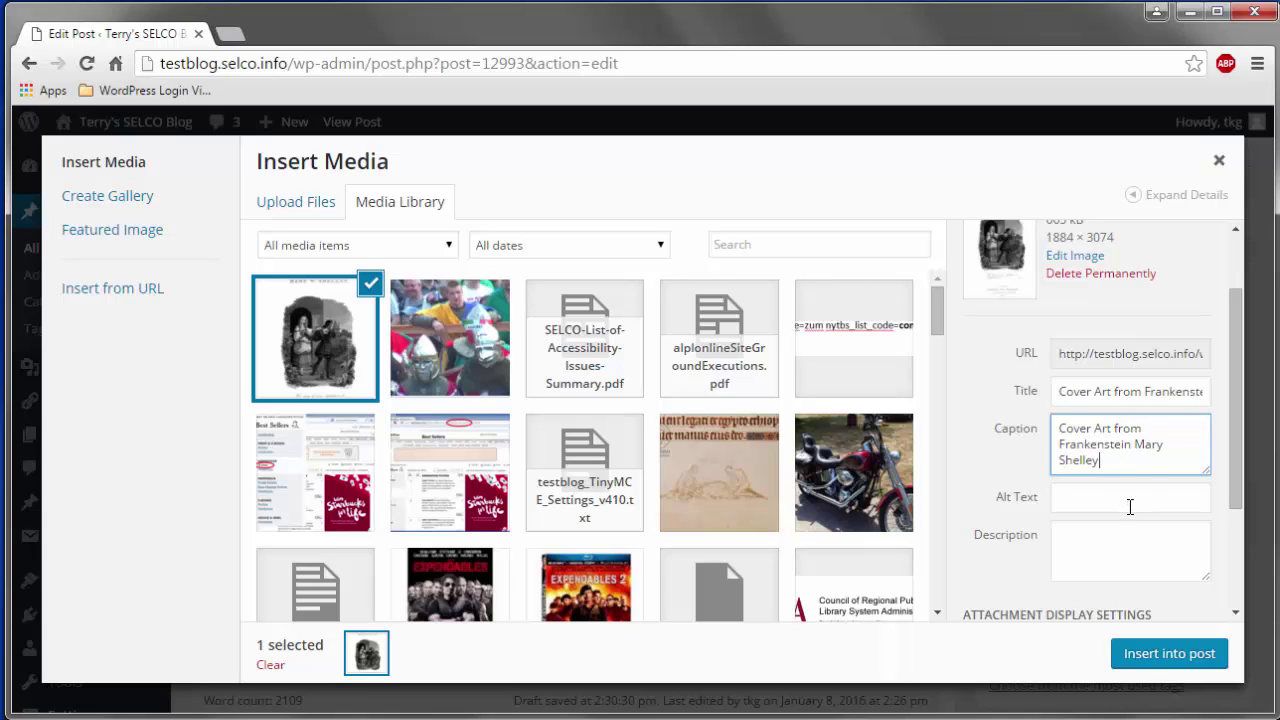
left_click(1130, 505)
type("Cover Art from Frankenstein Mary Shelley")
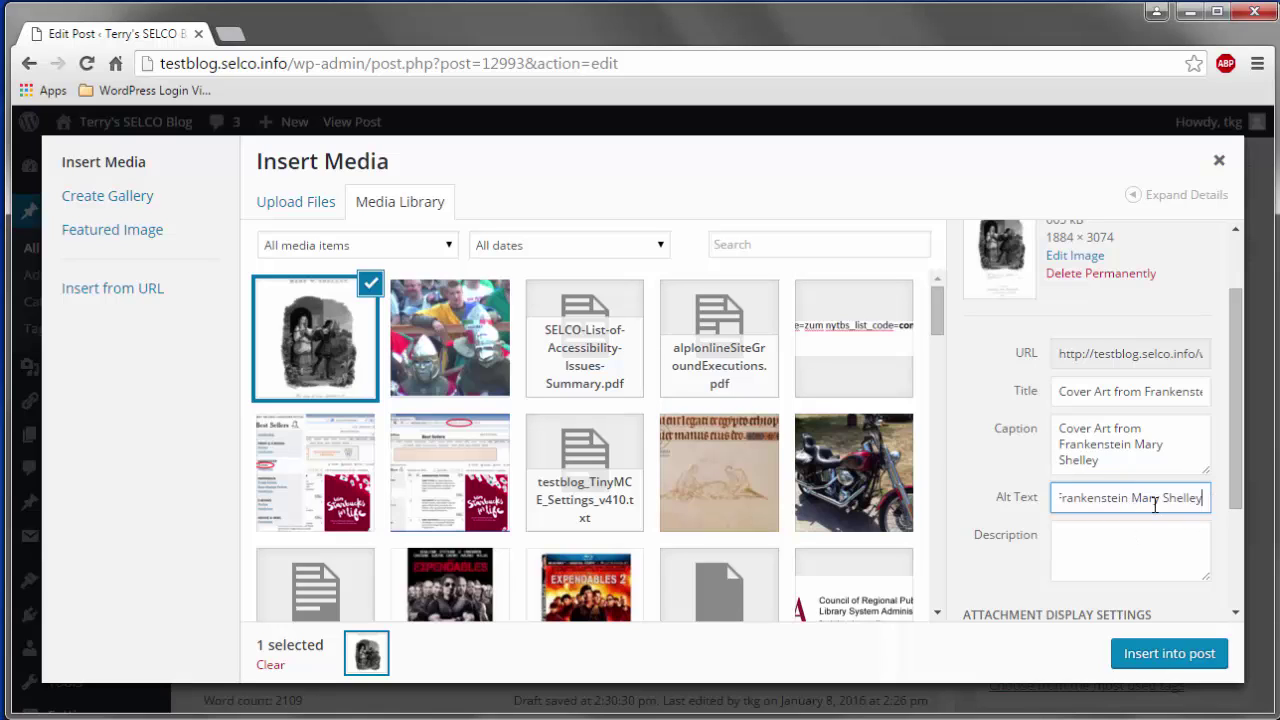
key("Home")
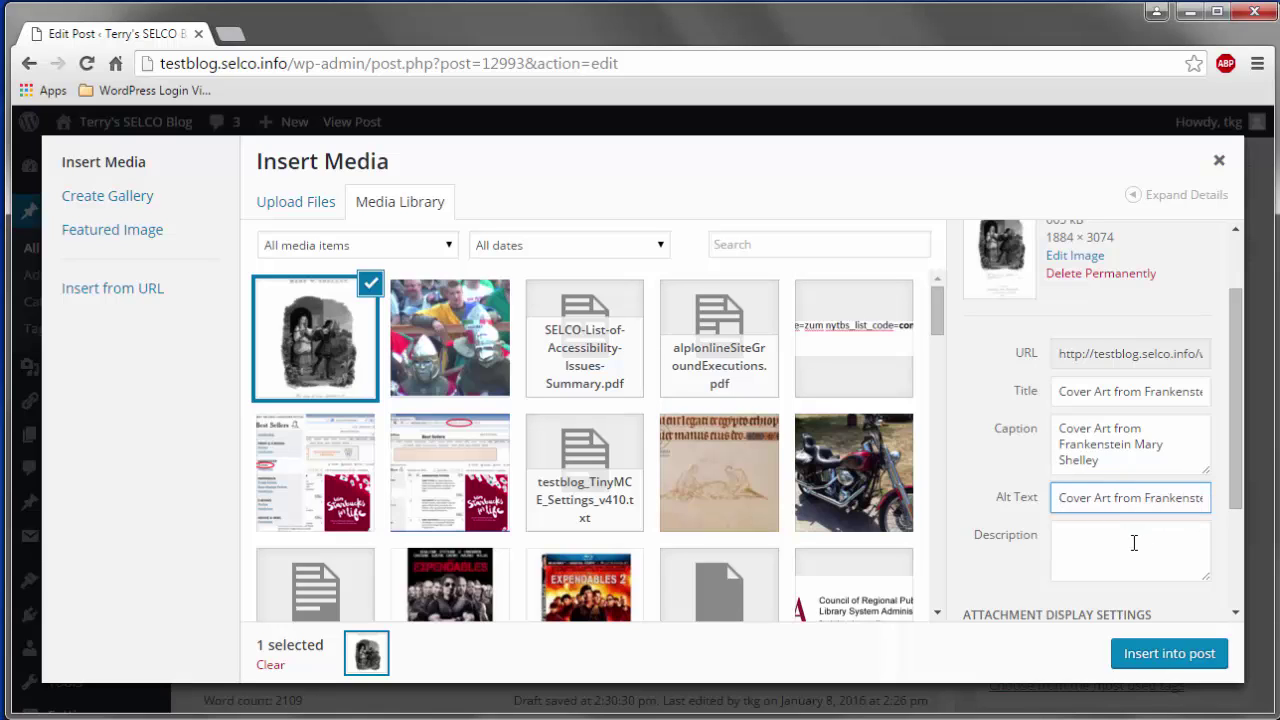
left_click(1134, 542)
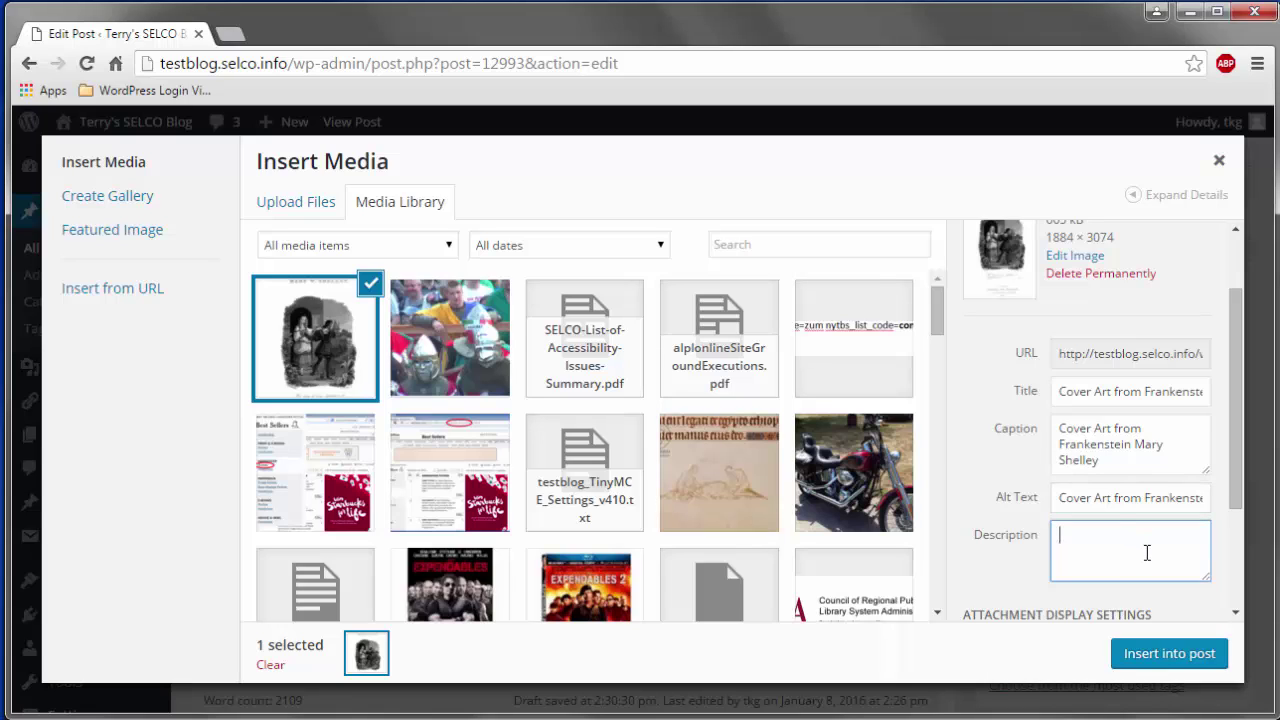
type("Cover Art from Frankenstein Mary Shelley")
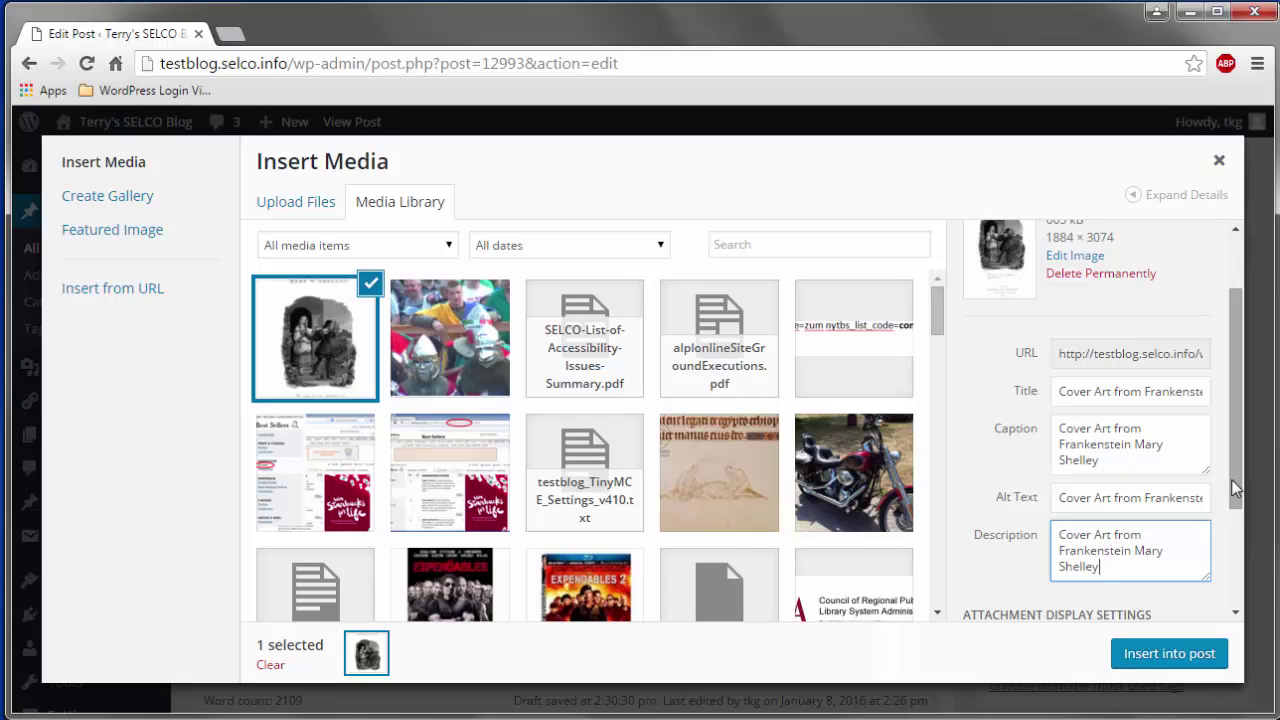
Step: Set the image's display options to Right alignment, a link to the Attachment Page and the Medium – 184 × 300 size
left_click_drag(1237, 490, 1232, 612)
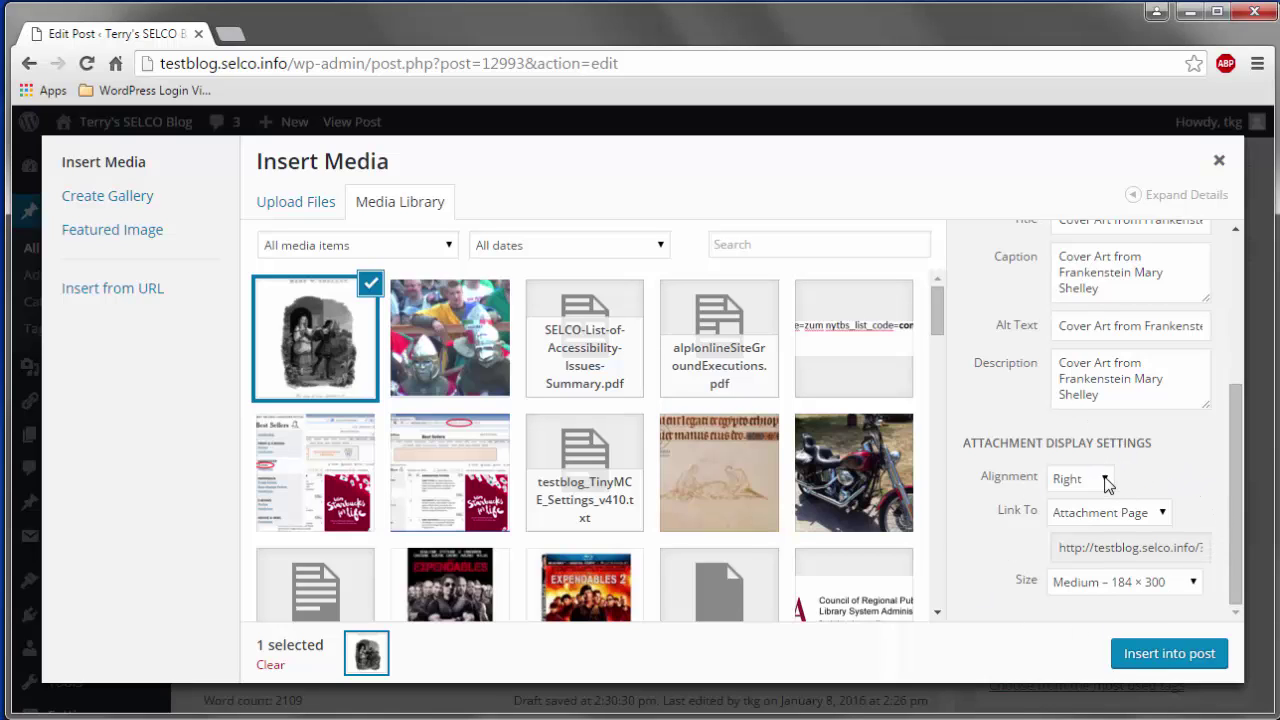
left_click(1108, 484)
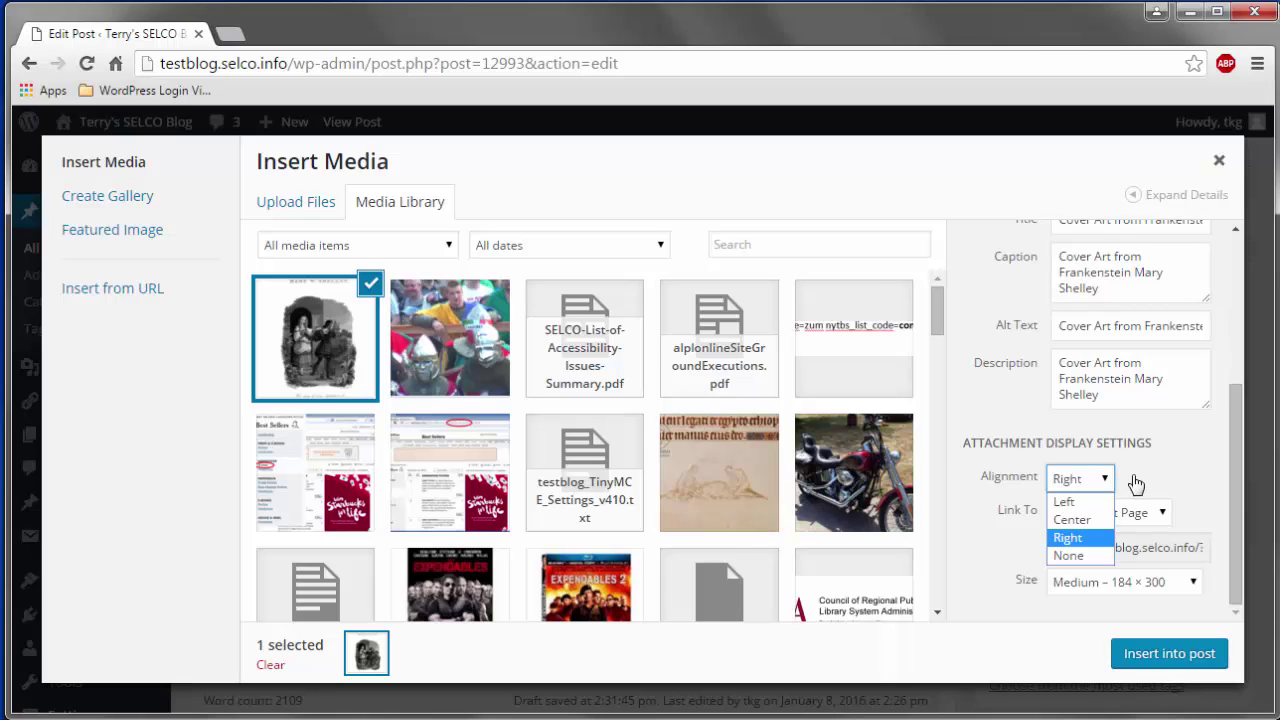
left_click(1136, 484)
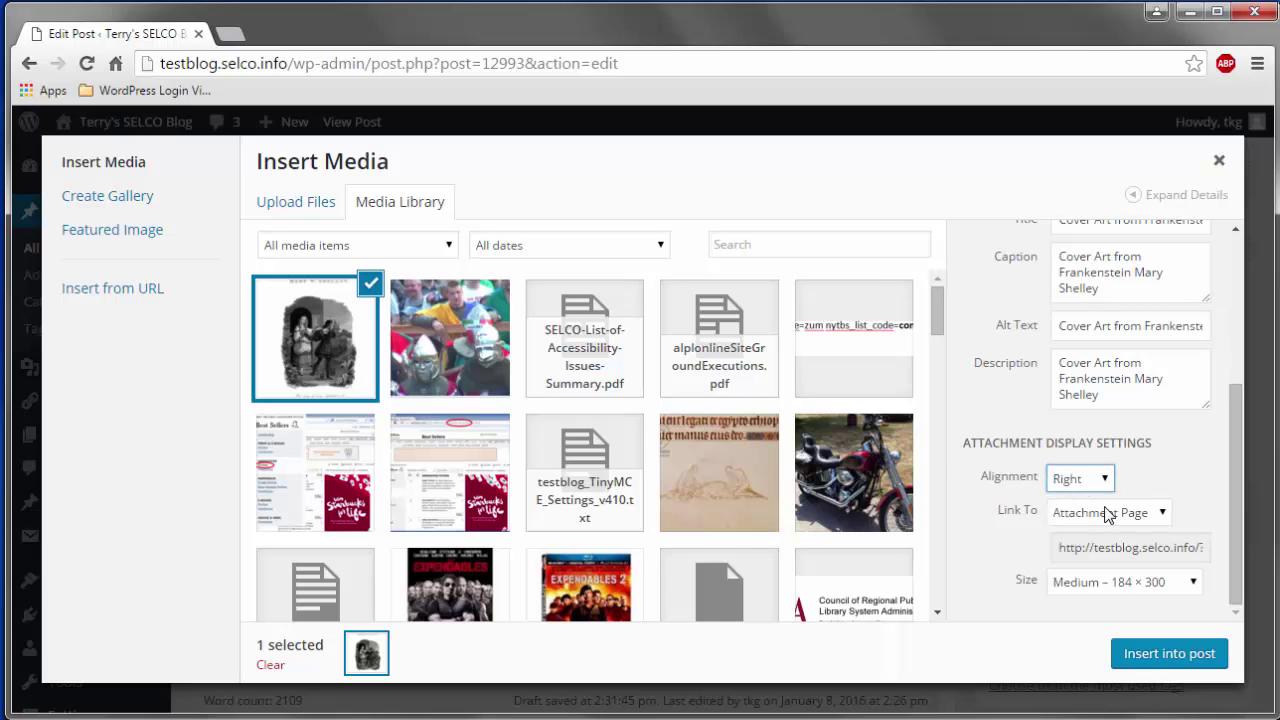
left_click(1163, 514)
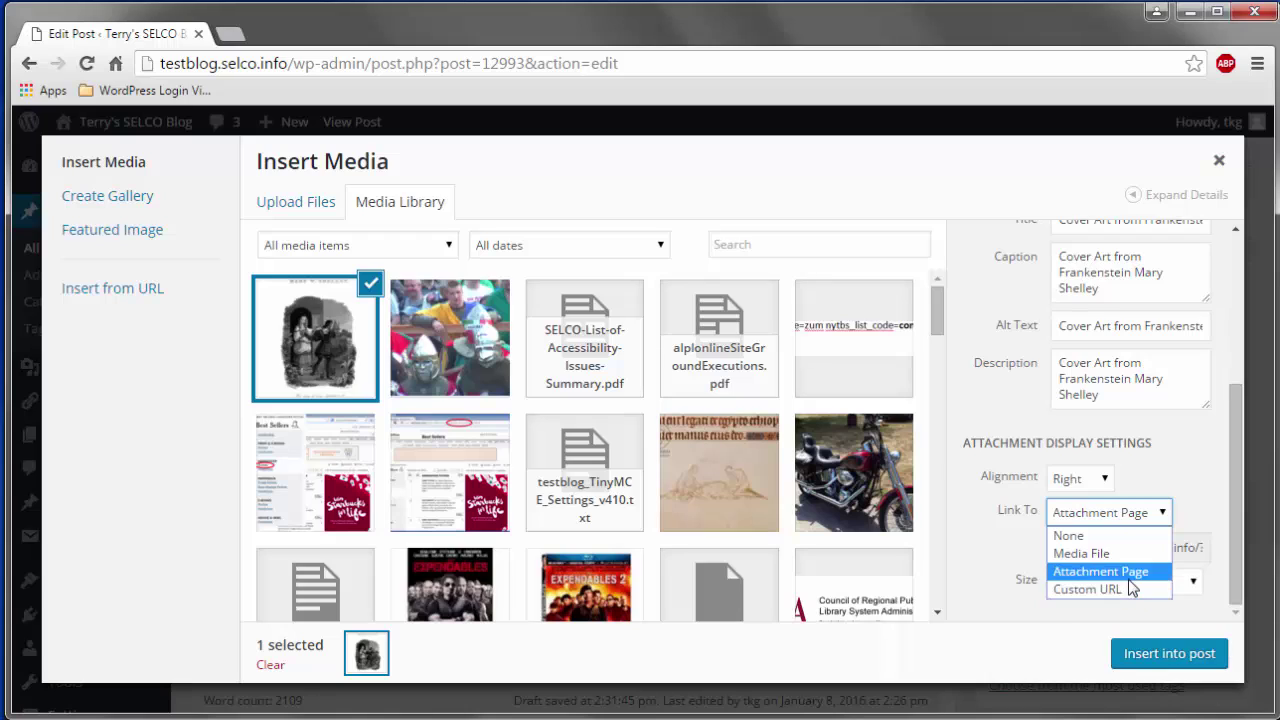
left_click(1132, 580)
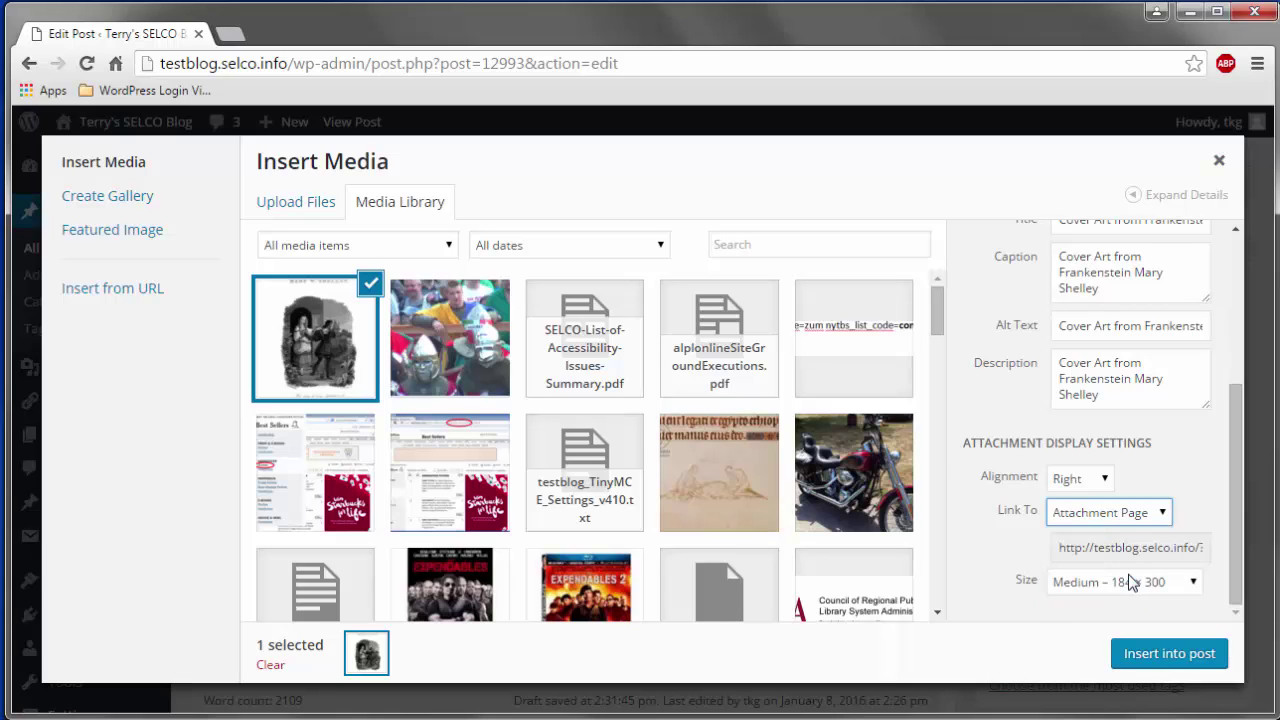
left_click(1195, 588)
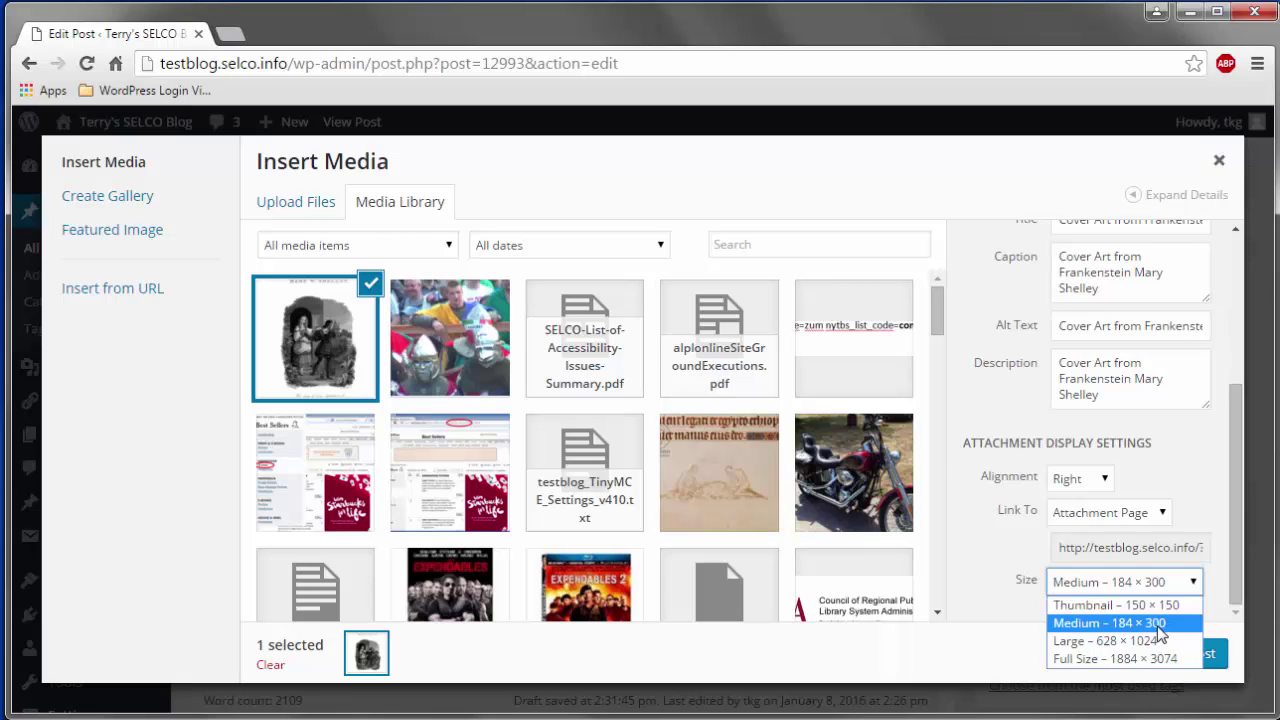
left_click(1159, 624)
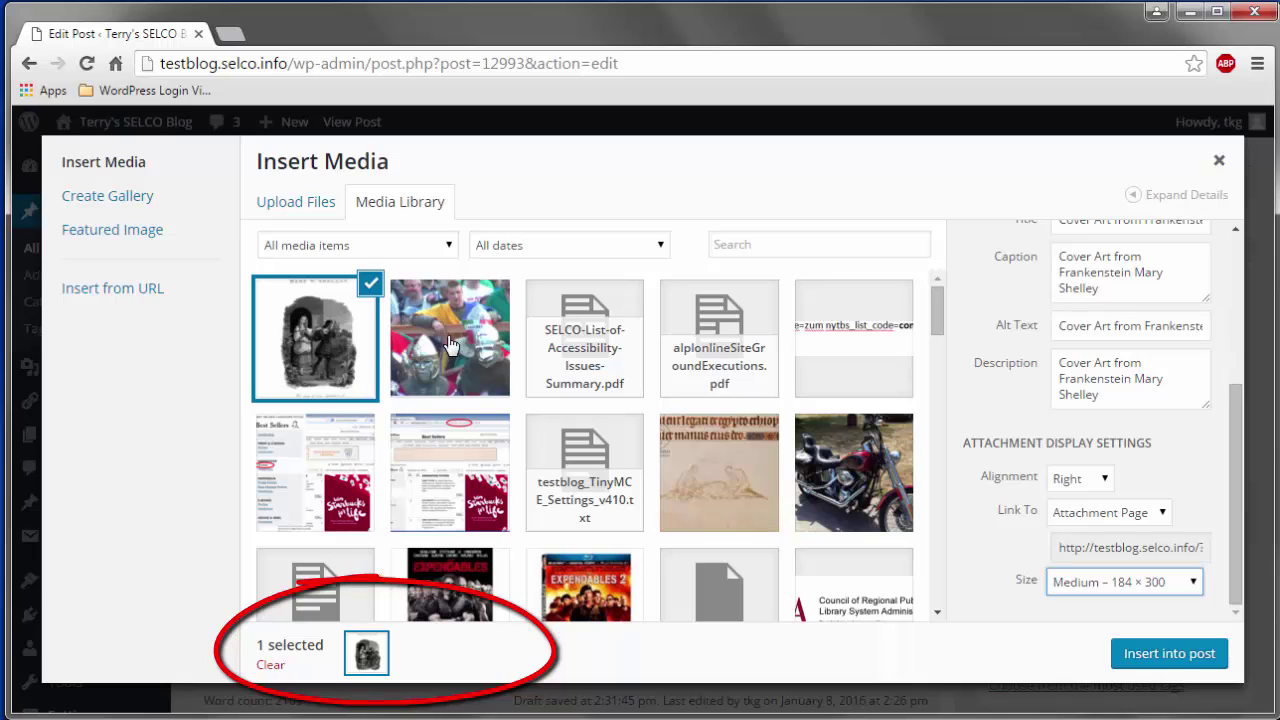
Step: Try selecting the Untitled-1.png image alone and together with the Frankenstein cover, ending with only the cover selected
left_click(449, 345)
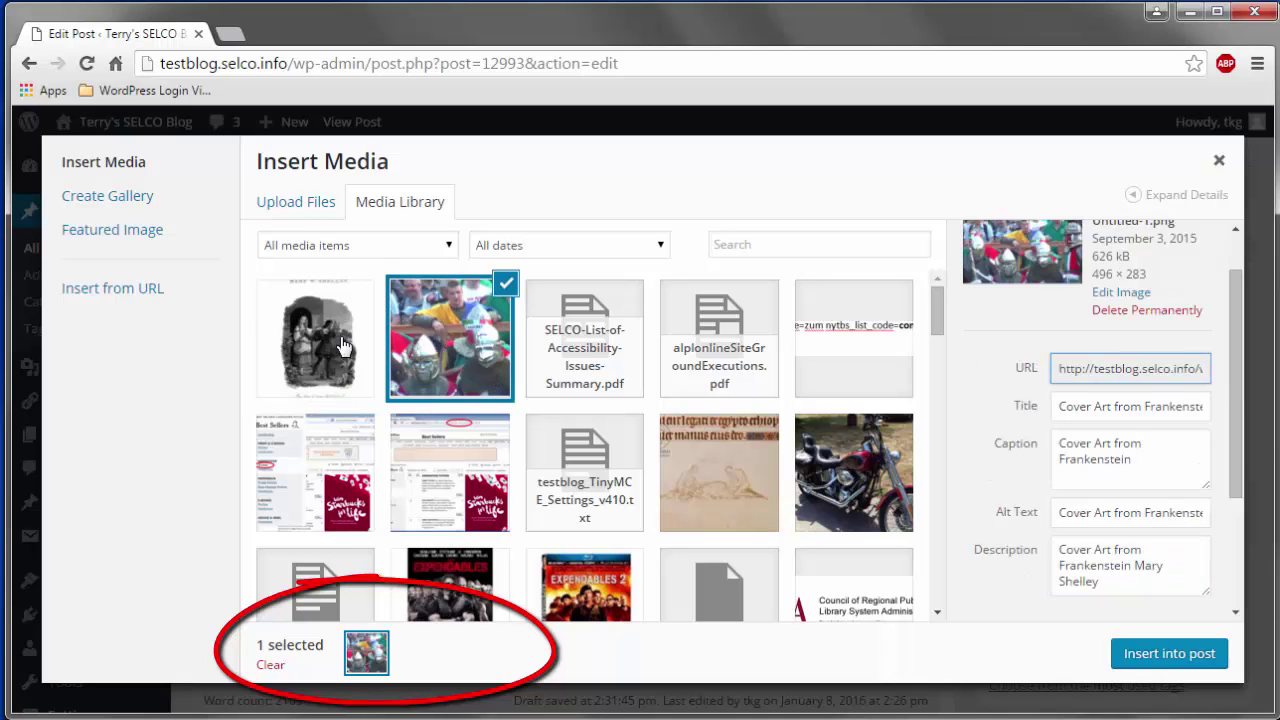
left_click(360, 340)
left_click(437, 342)
left_click(328, 343, "ctrl")
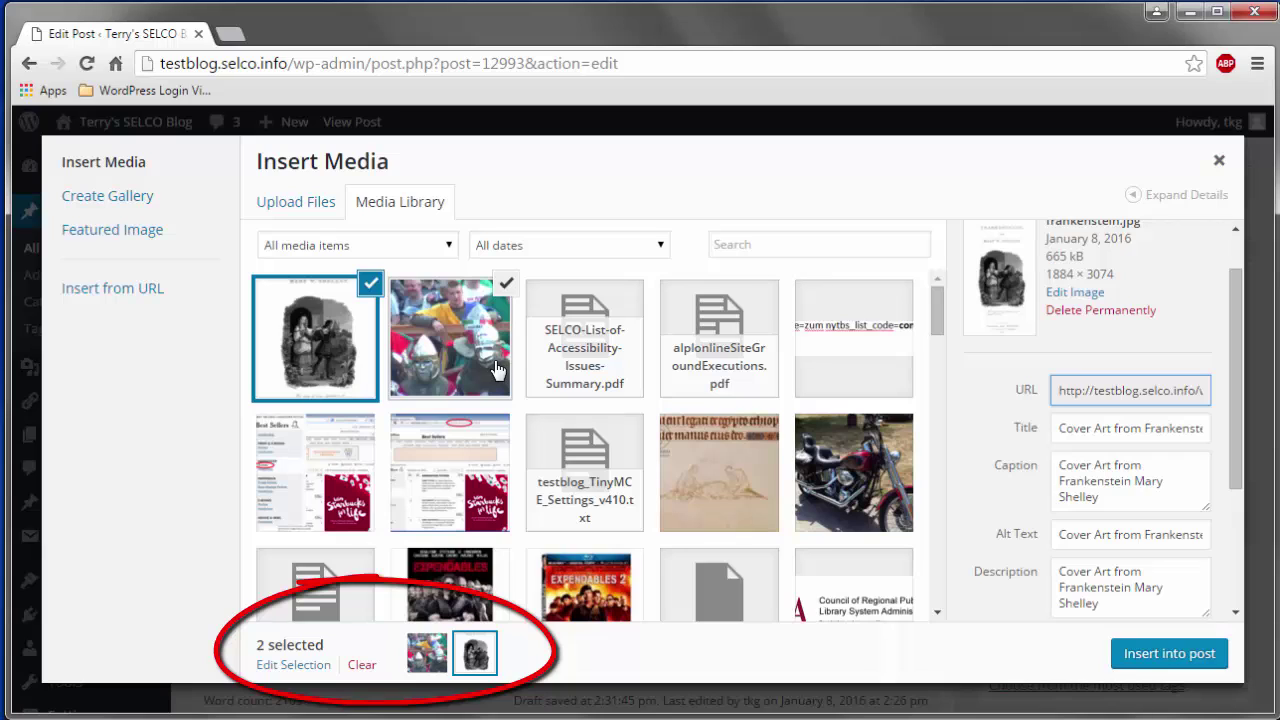
left_click(506, 284)
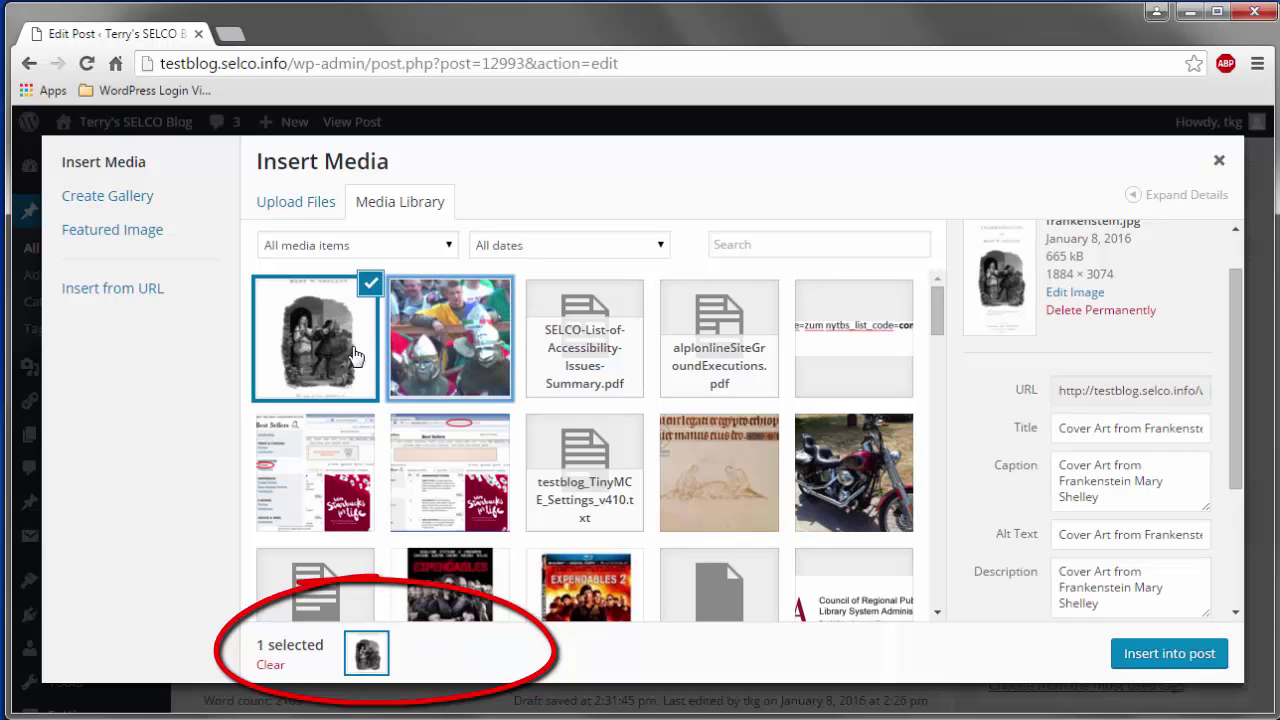
left_click(355, 350)
left_click(355, 349)
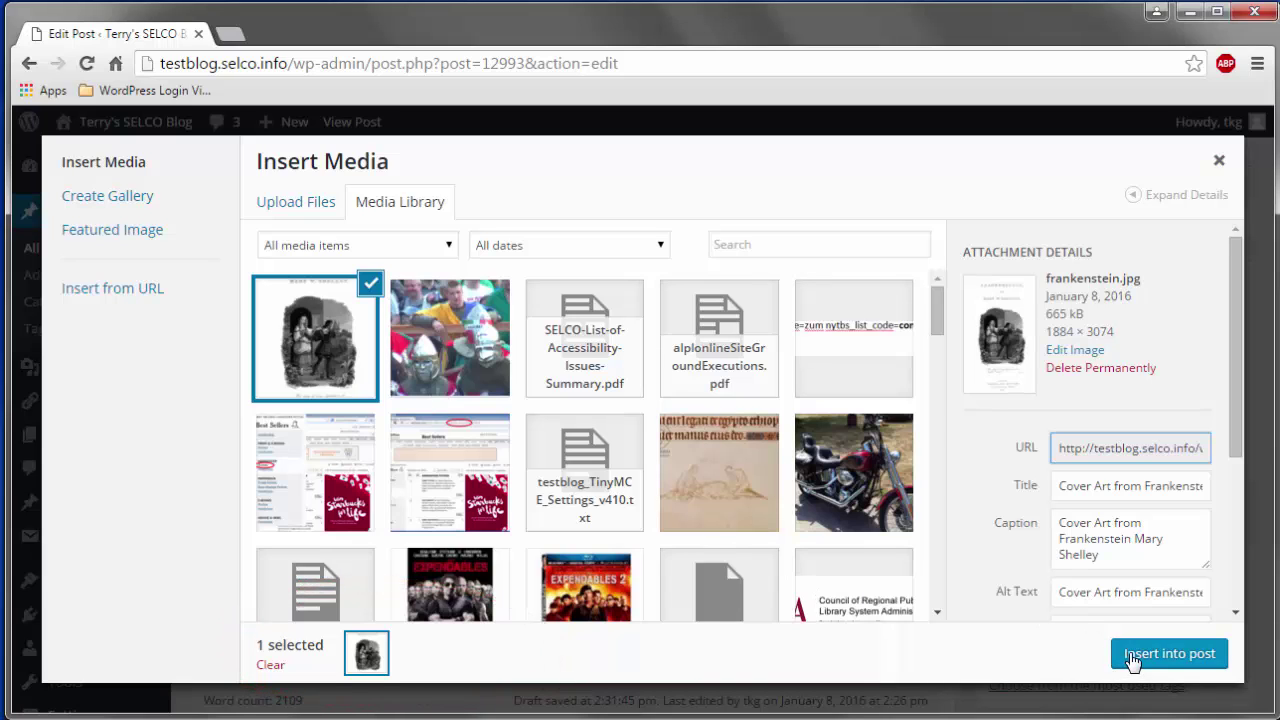
Step: Insert the Frankenstein cover image into the post and open a preview of the post
left_click(1135, 663)
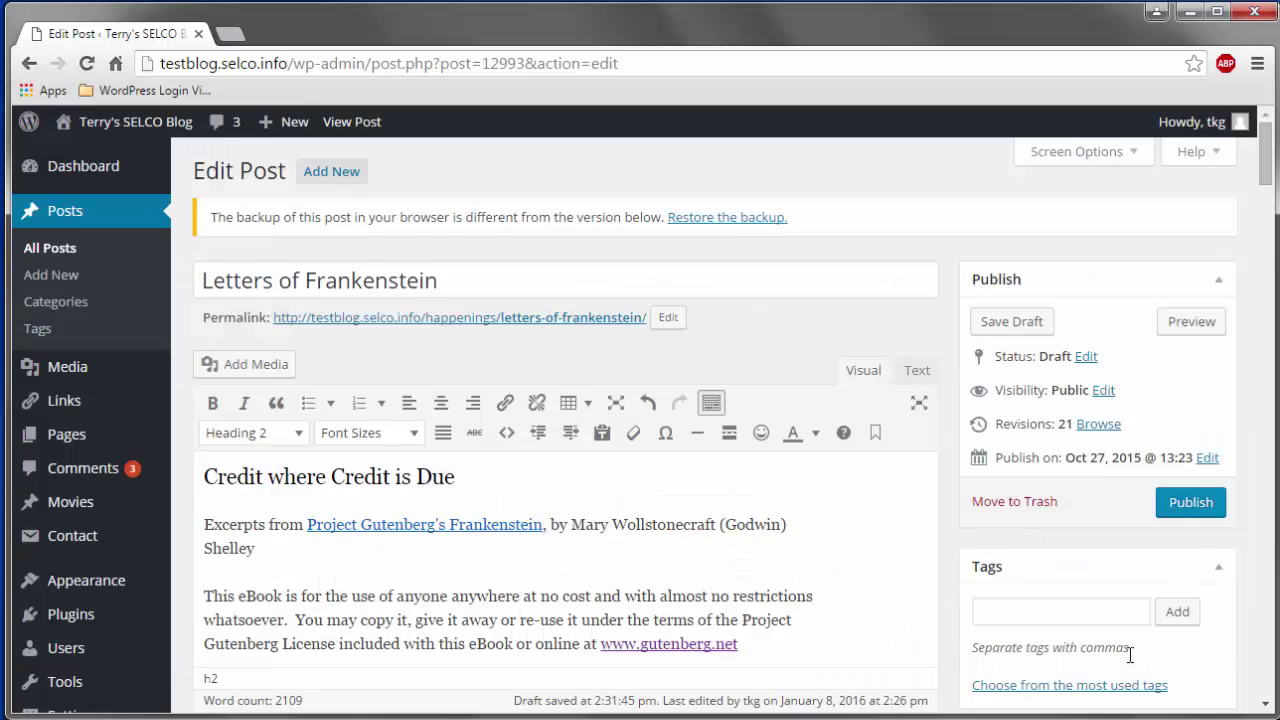
scroll(830, 570, "up", 1)
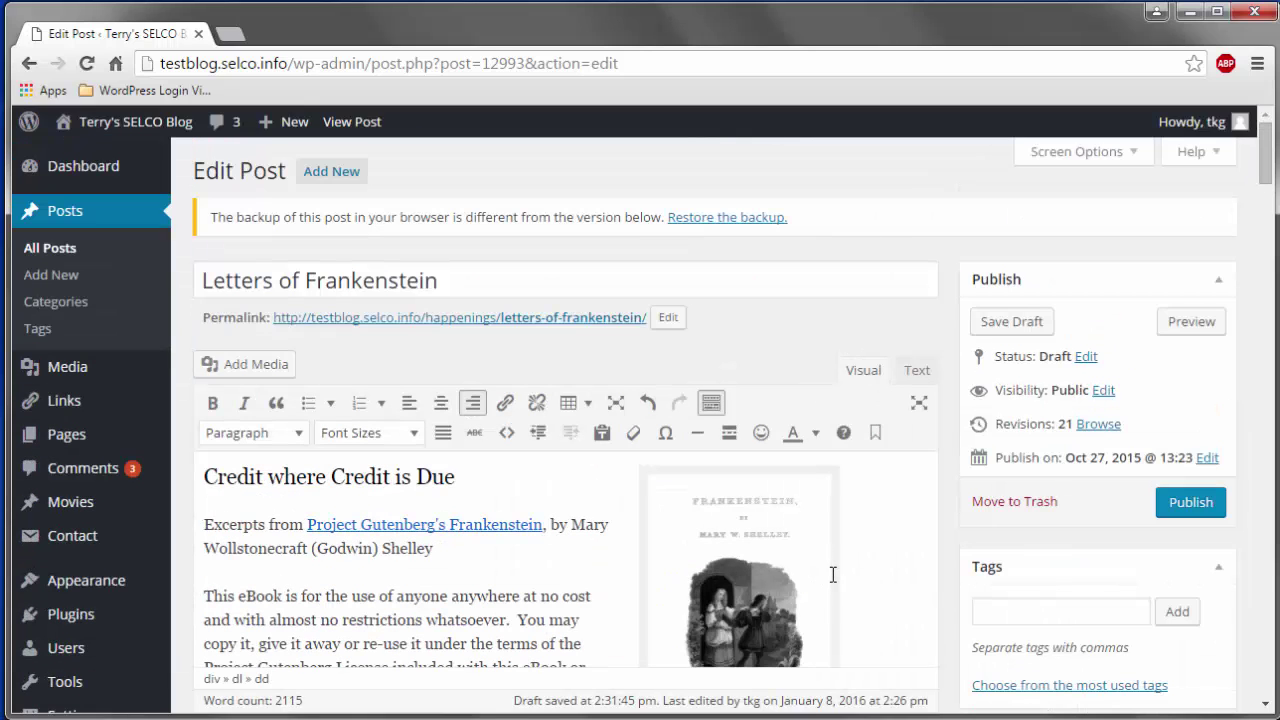
scroll(835, 575, "down", 2)
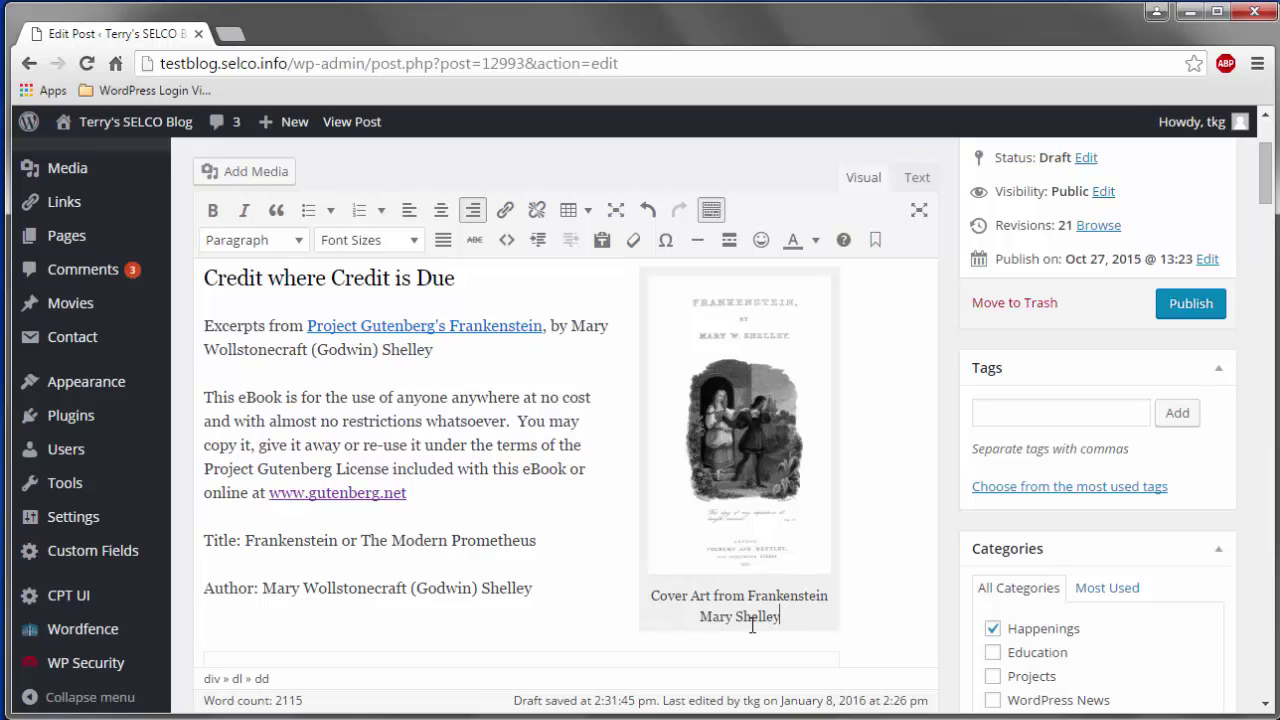
scroll(750, 630, "up", 2)
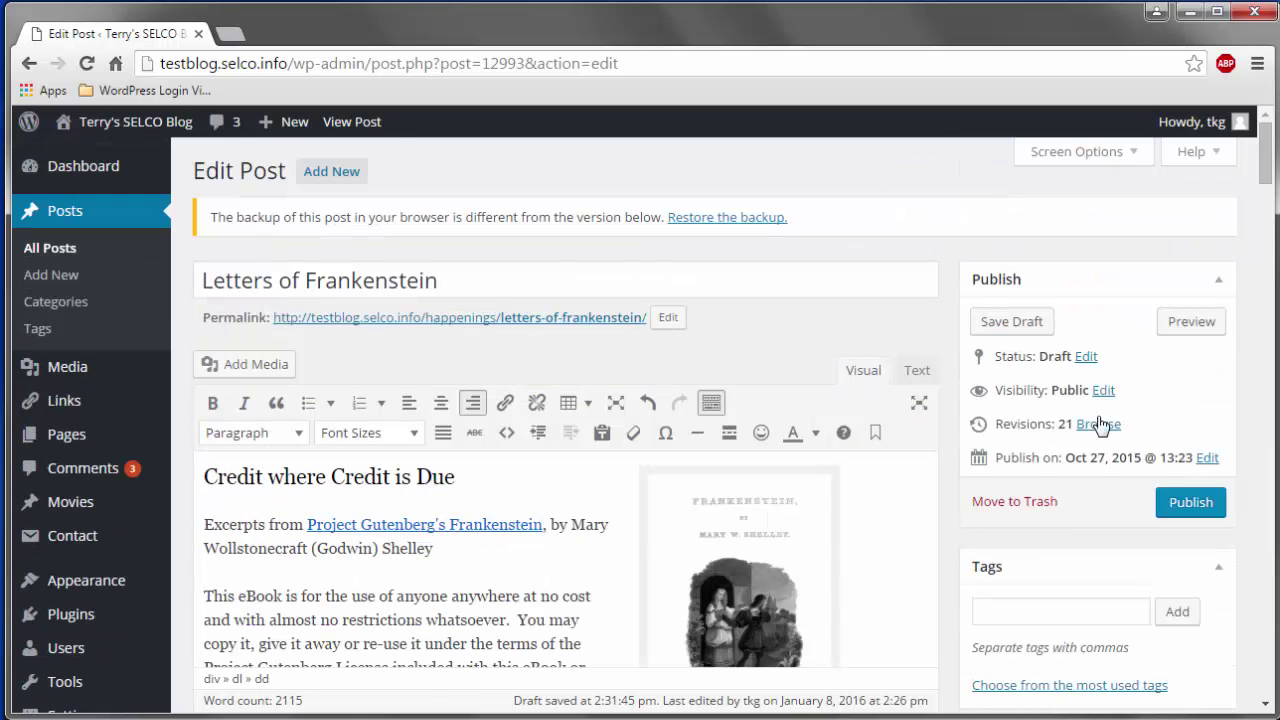
left_click(1175, 330)
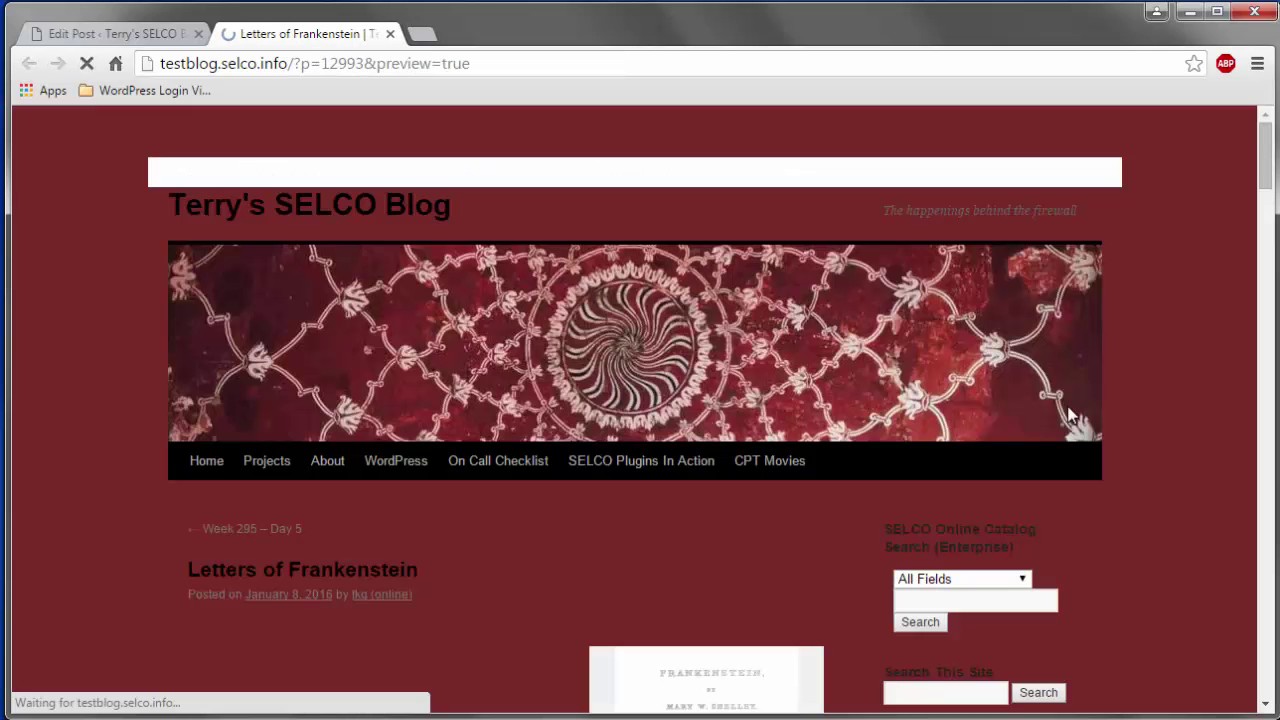
Step: Check the cover image's placement and caption in the post preview, and close the preview
scroll(943, 465, "down", 3)
scroll(886, 418, "down", 1)
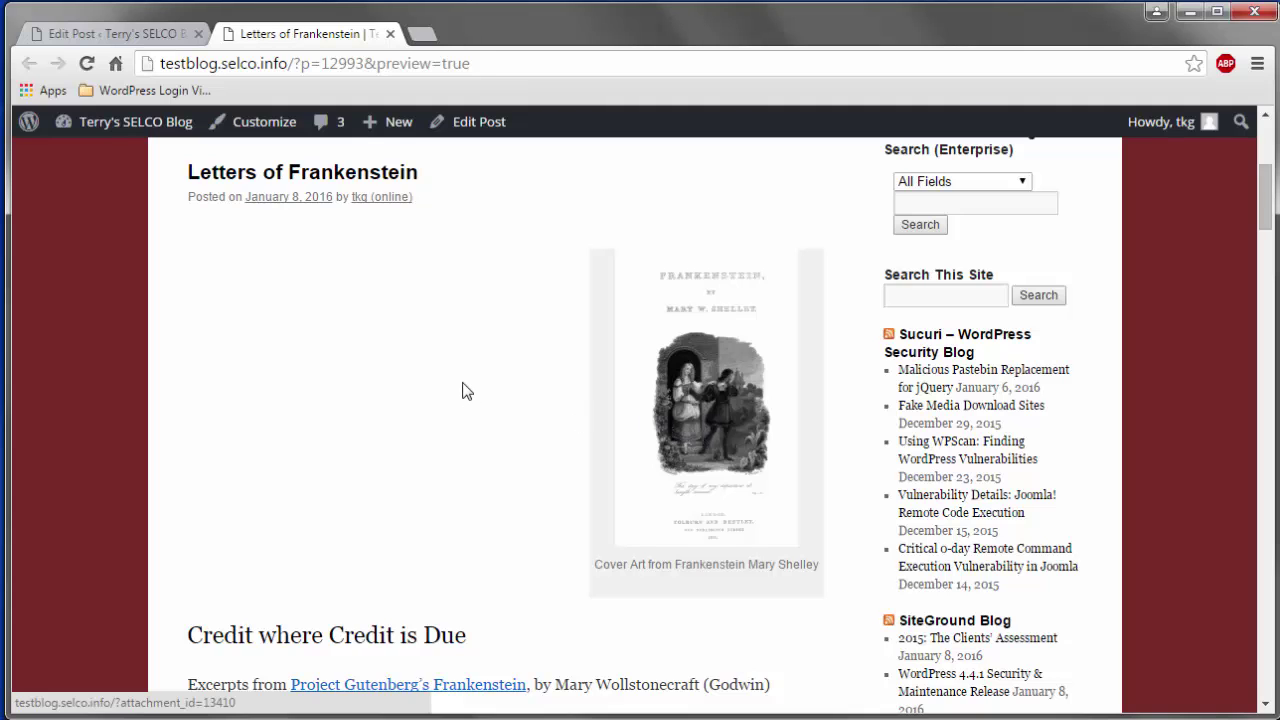
scroll(548, 445, "down", 2)
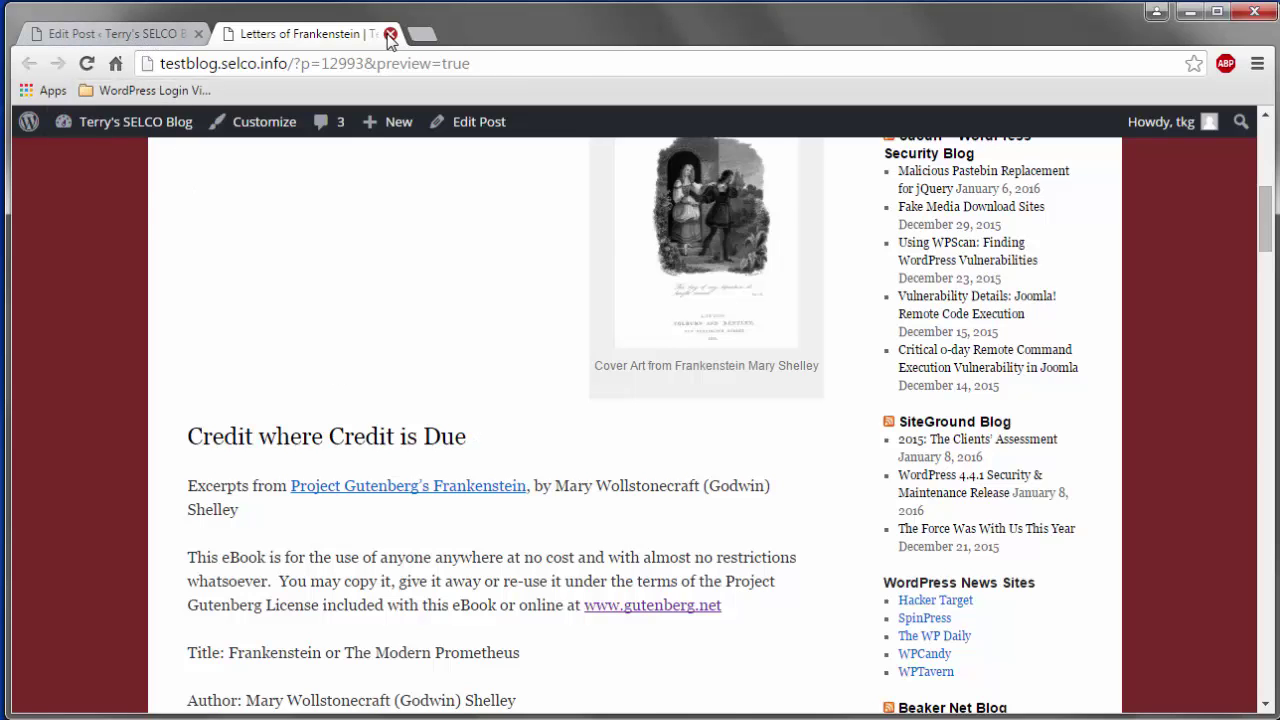
left_click(390, 34)
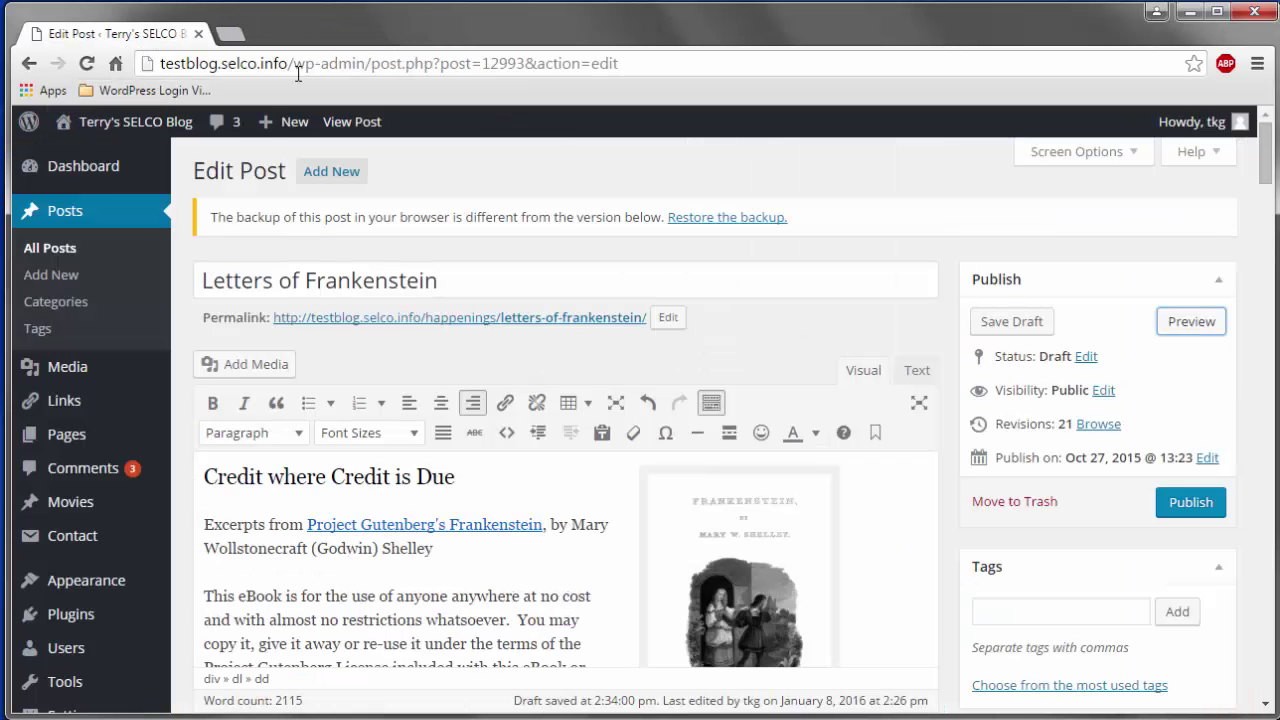
Step: Move the Frankenstein cover image below the "Credit where Credit is Due" heading, to the start of the "Excerpts from" paragraph
left_click(682, 524)
left_click(216, 471)
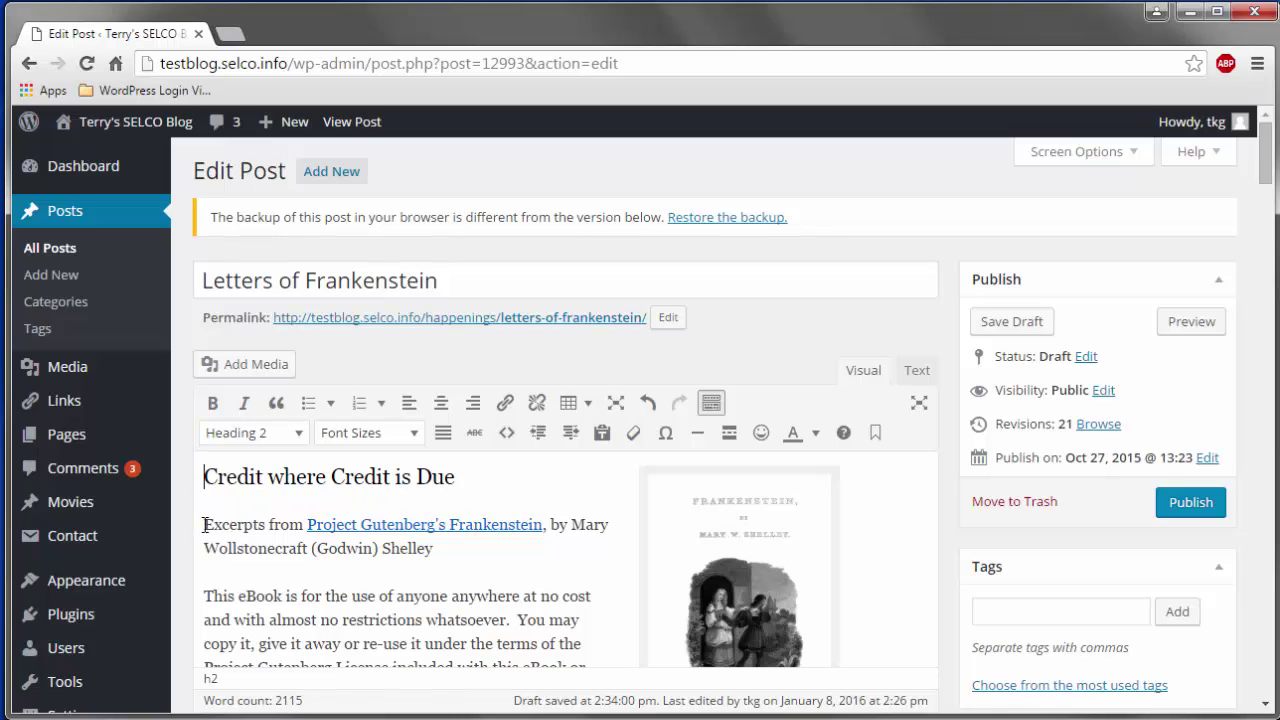
left_click(740, 533)
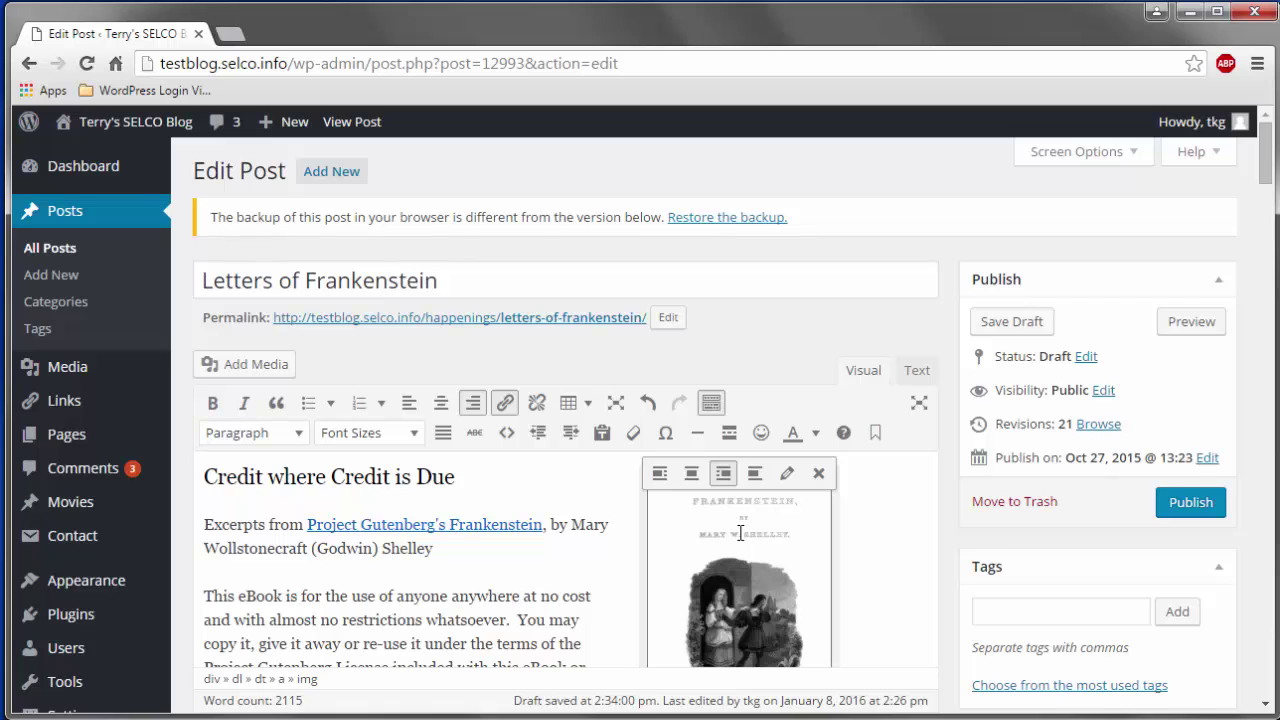
left_click_drag(740, 533, 207, 537)
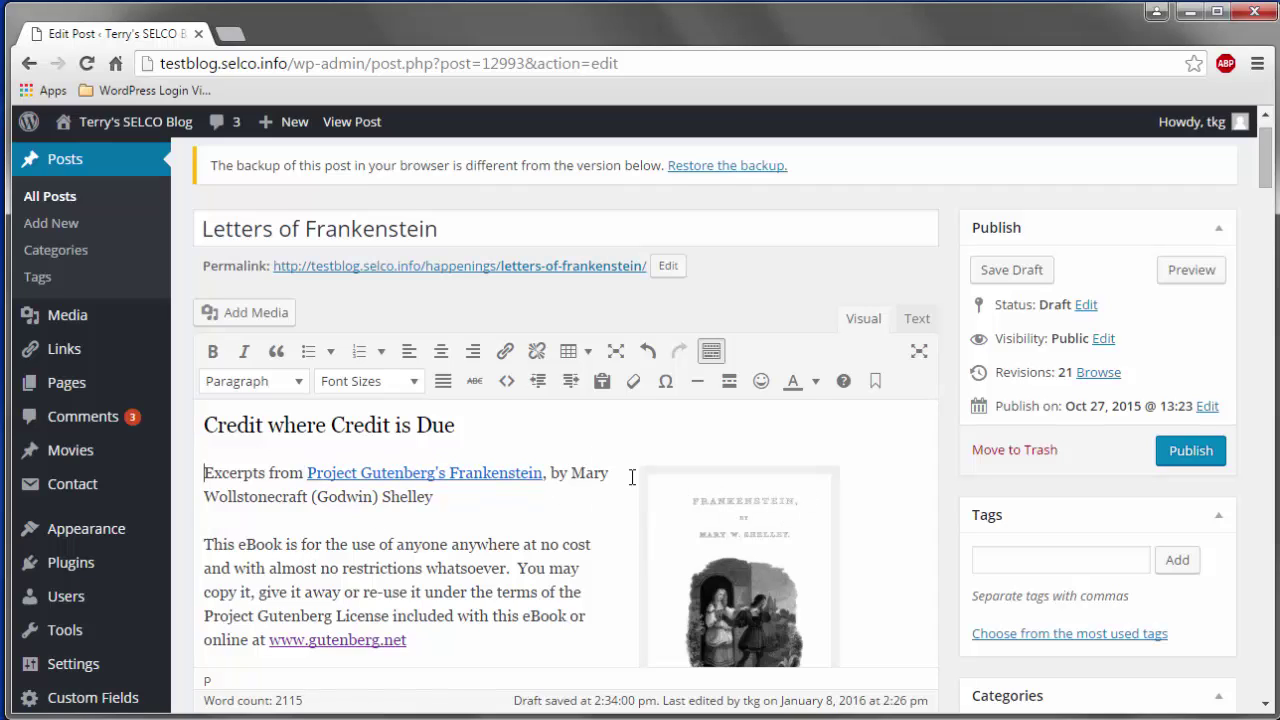
Step: Preview the post again to check how the text wraps around the moved cover image, and close the preview
left_click(1170, 270)
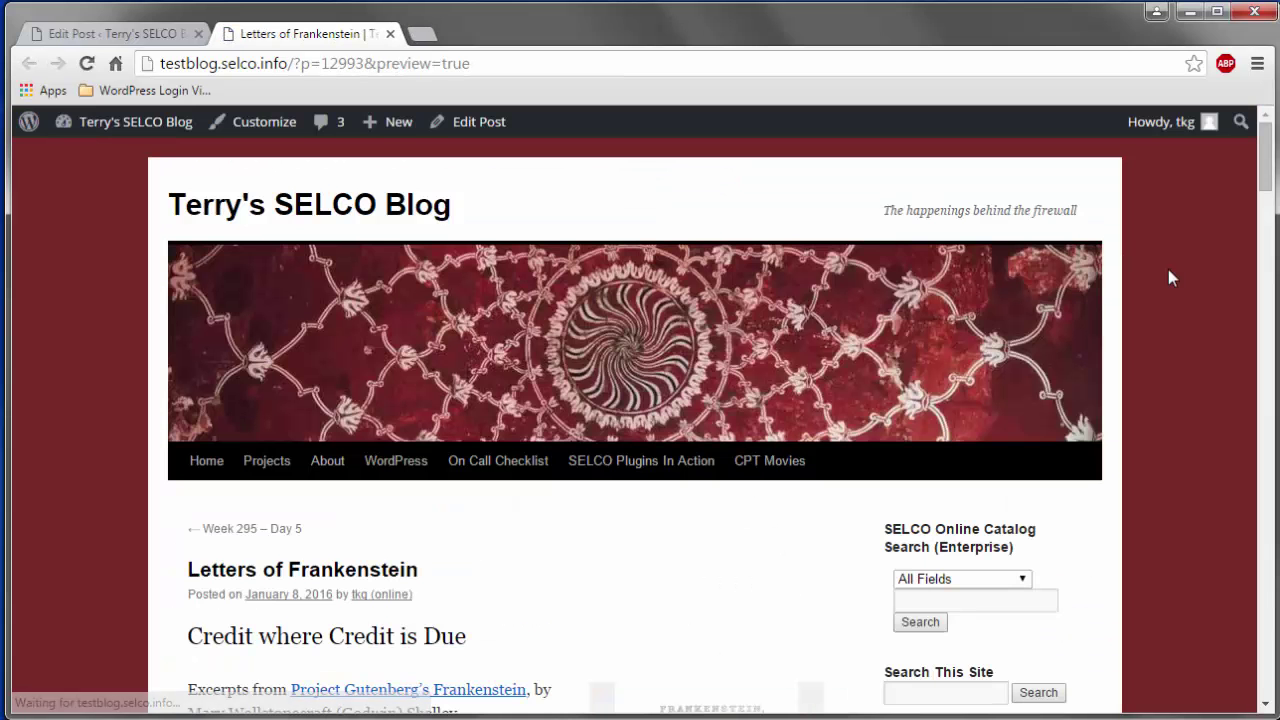
scroll(903, 345, "down", 3)
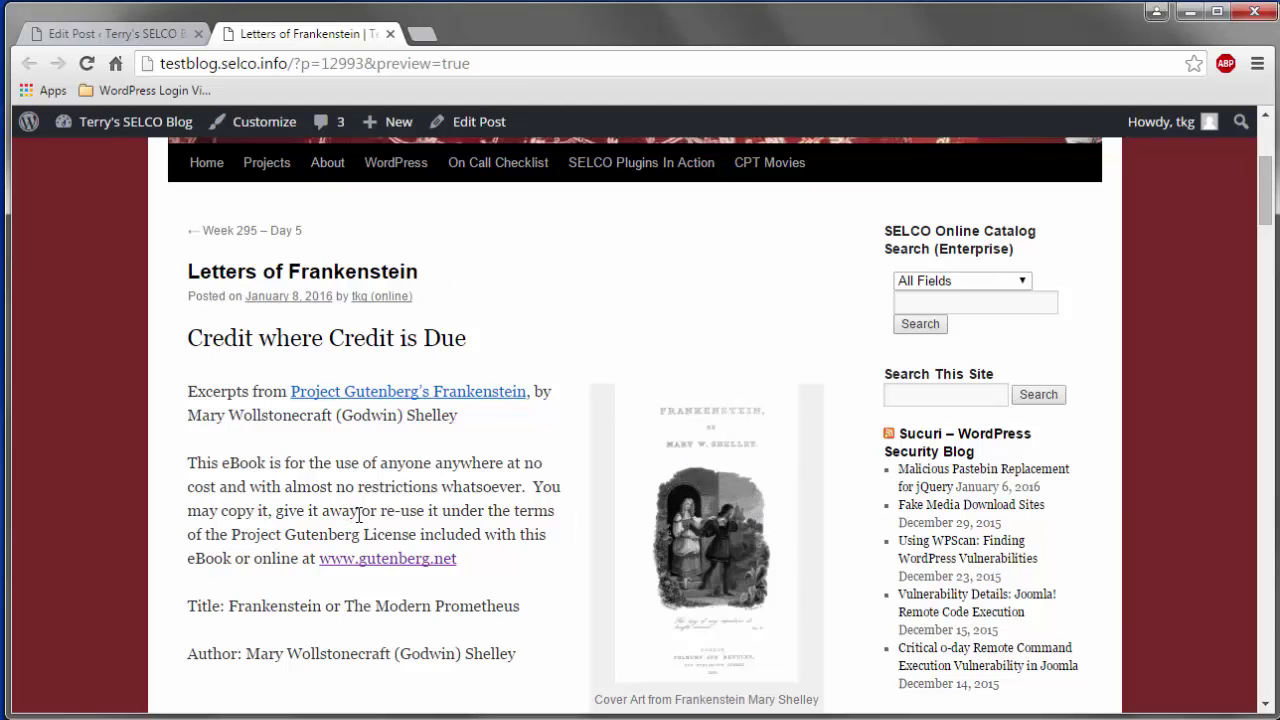
scroll(358, 514, "down", 1)
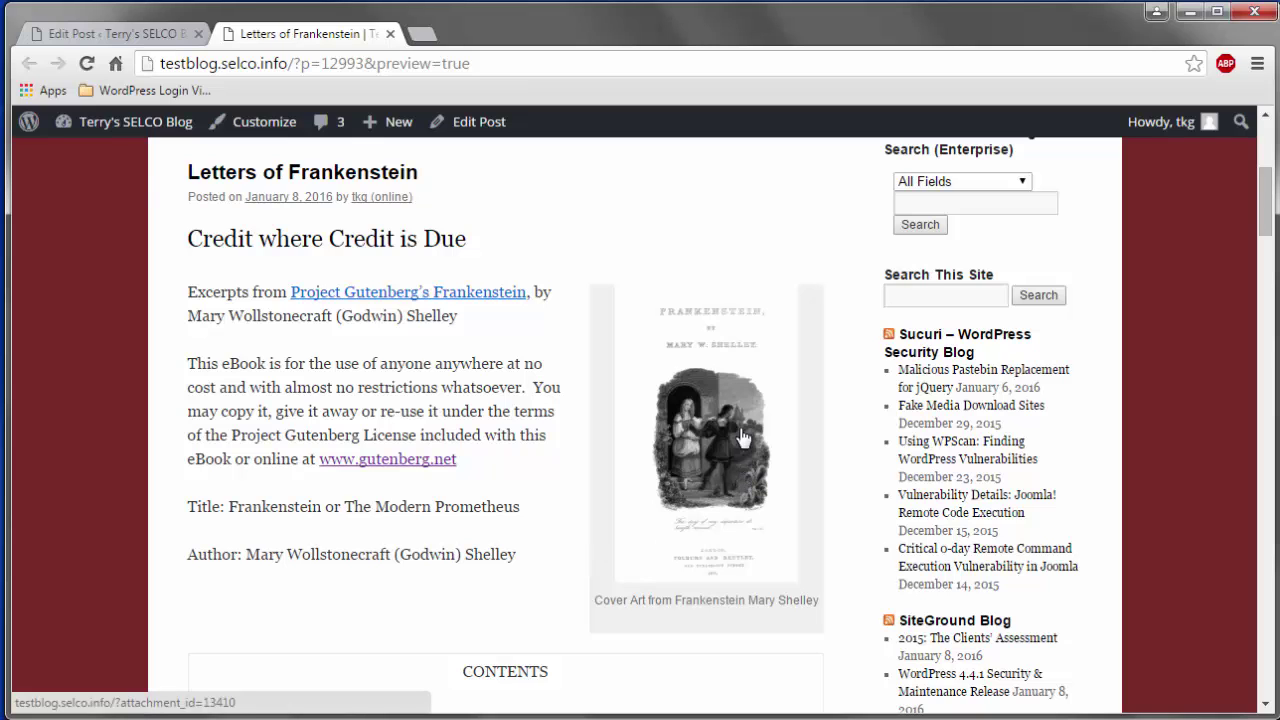
left_click(390, 34)
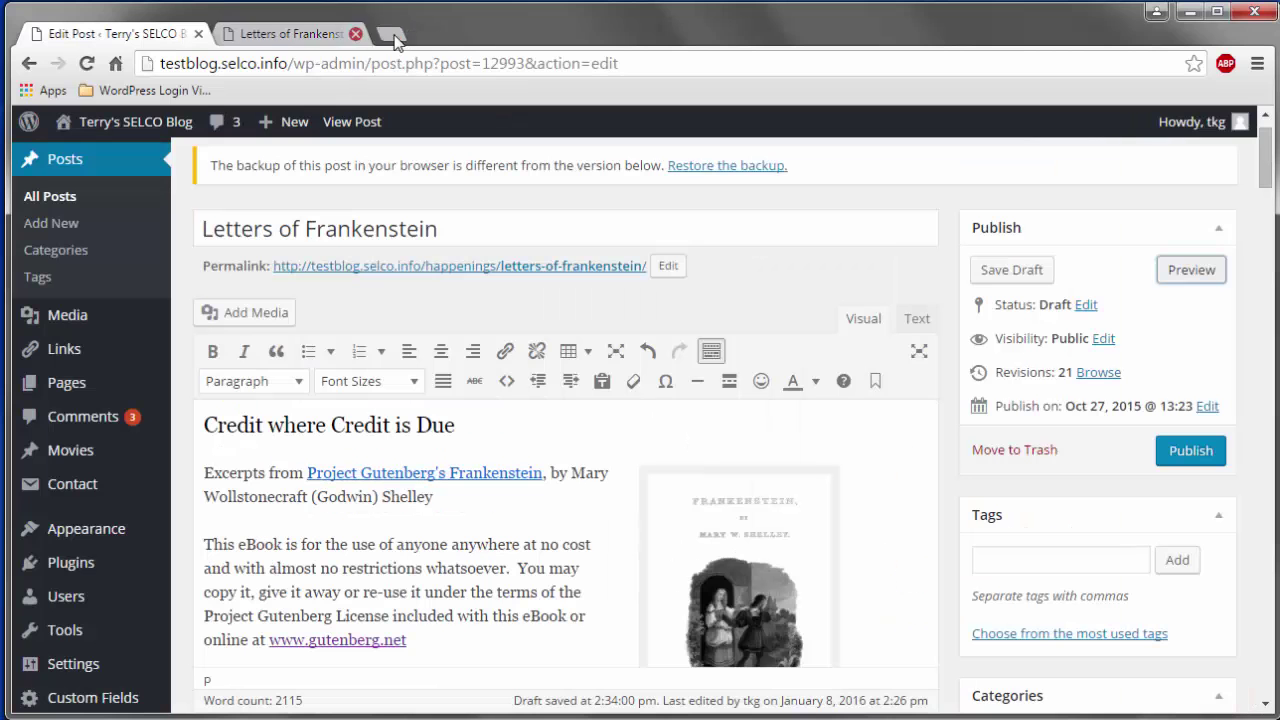
Step: Align the cover image left in the post, and copy and clear the caption in its image details
left_click(714, 515)
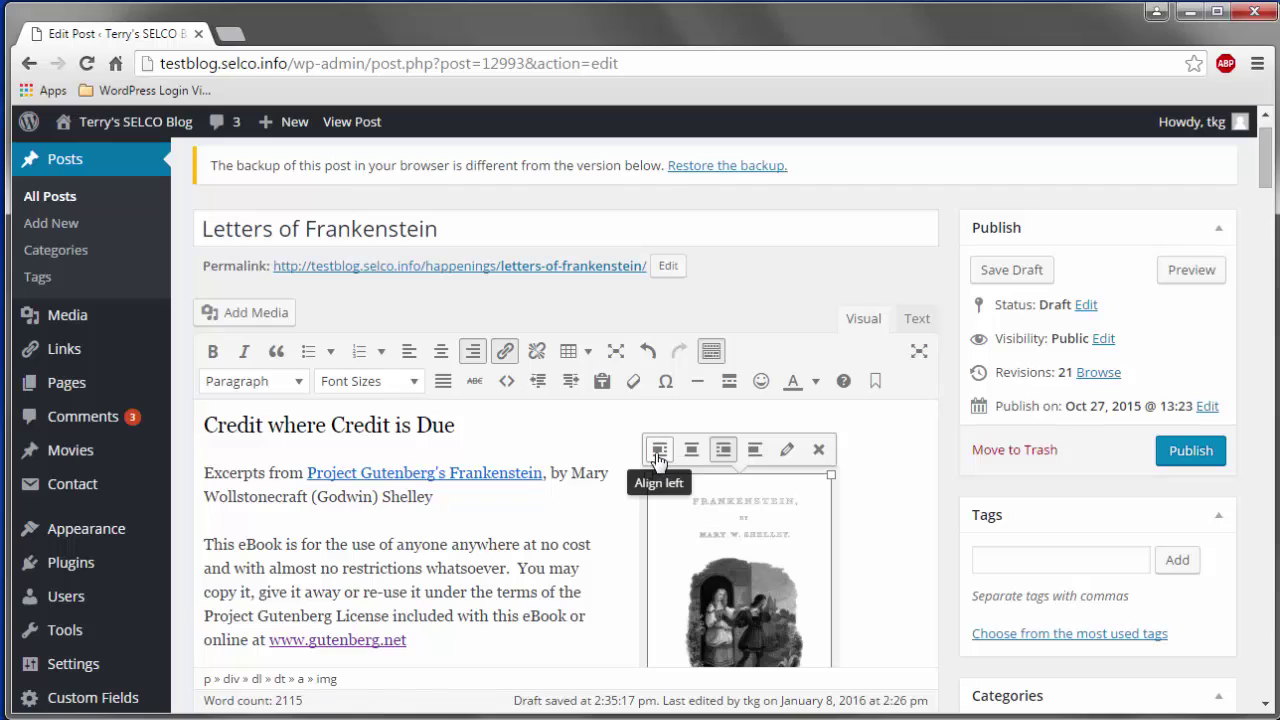
left_click(659, 451)
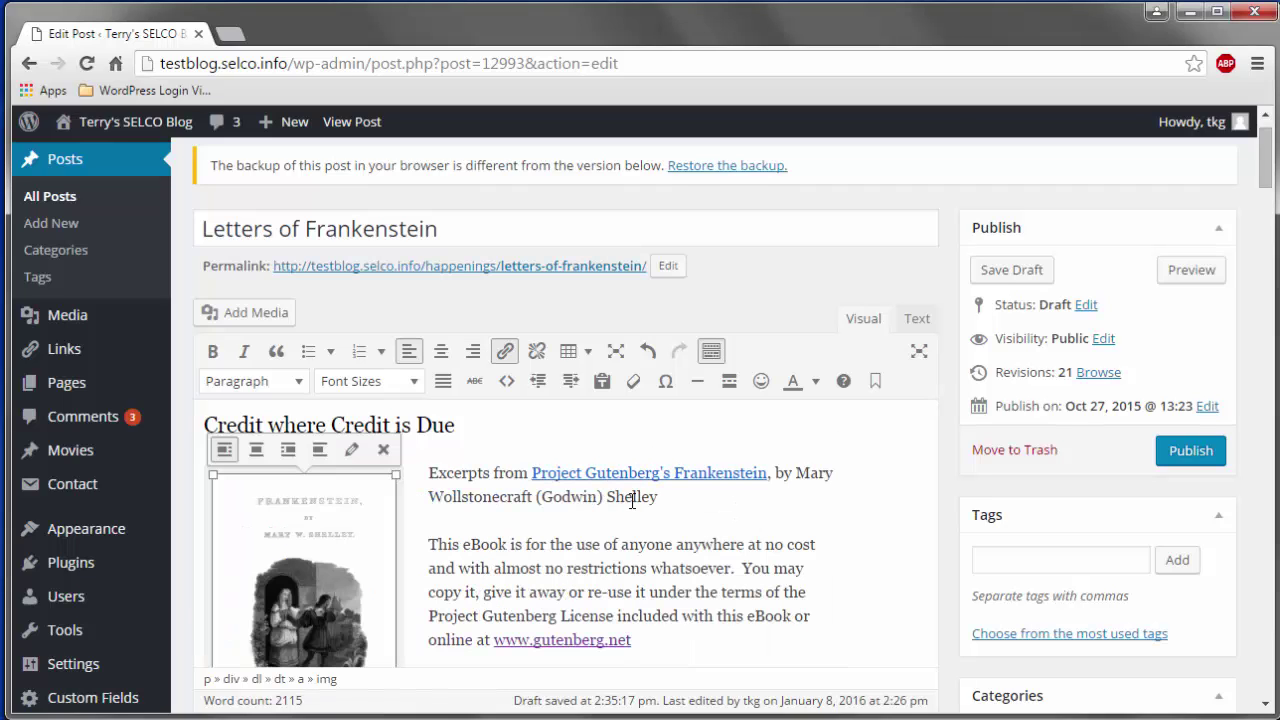
left_click(353, 456)
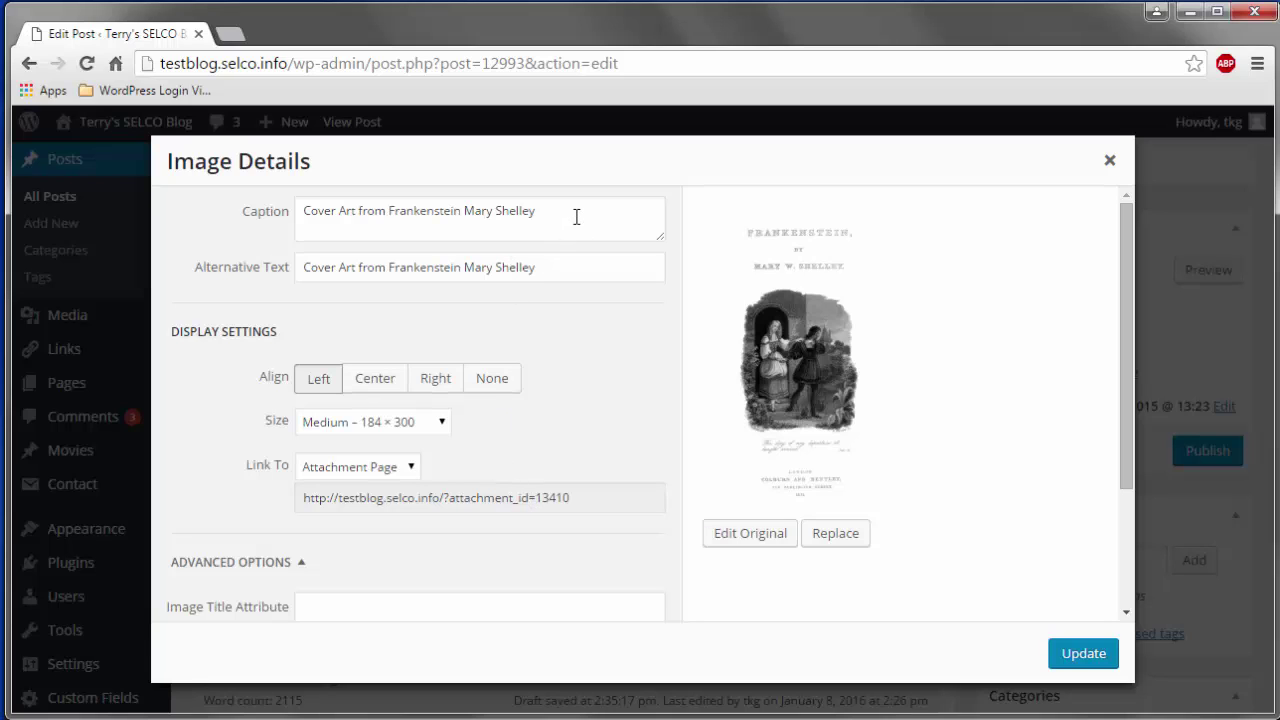
left_click_drag(576, 217, 265, 225)
key("ctrl+c")
key("BackSpace")
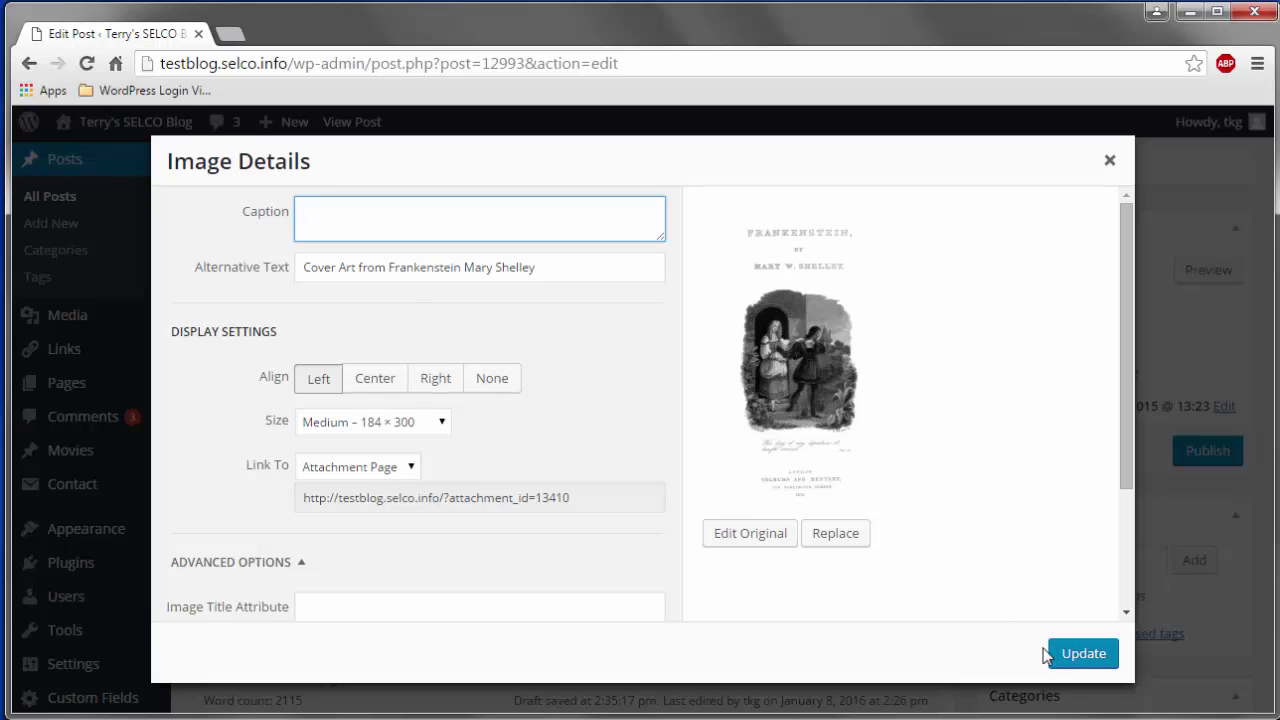
Step: Set the Image Title Attribute to the copied text "Cover Art from Frankenstein Mary Shelley" and update the image
scroll(657, 552, "down", 3)
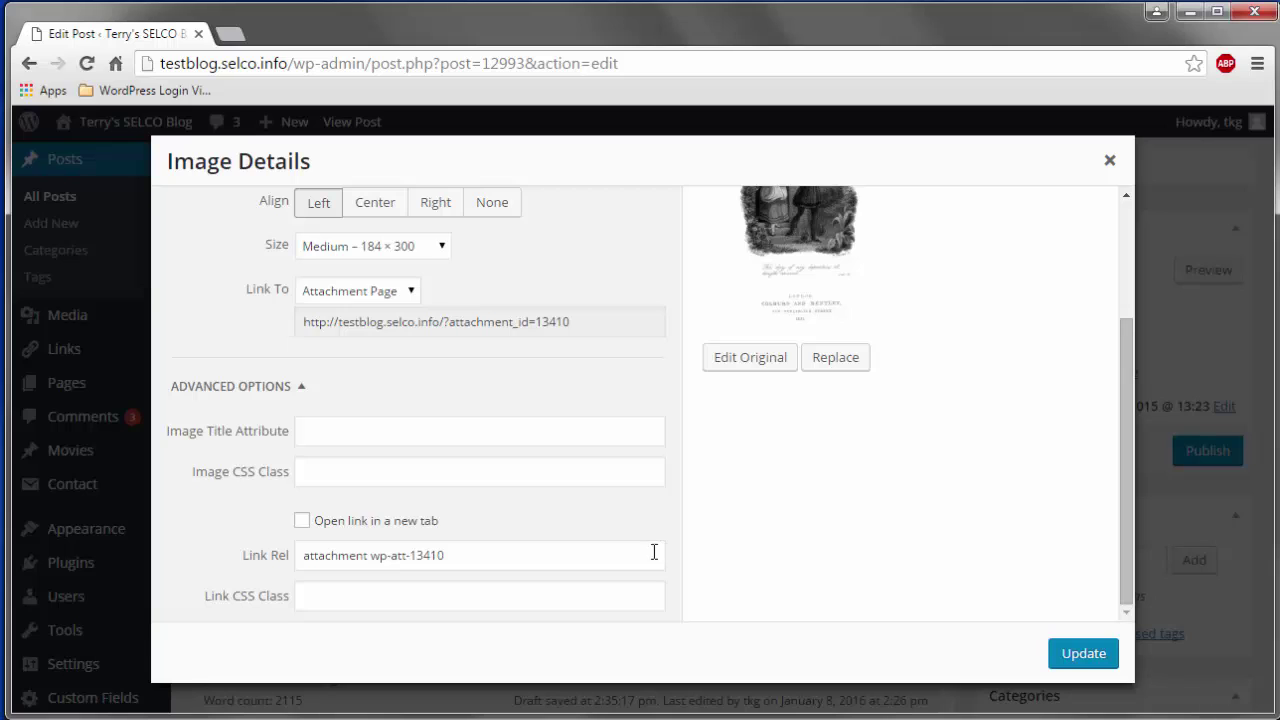
left_click(448, 437)
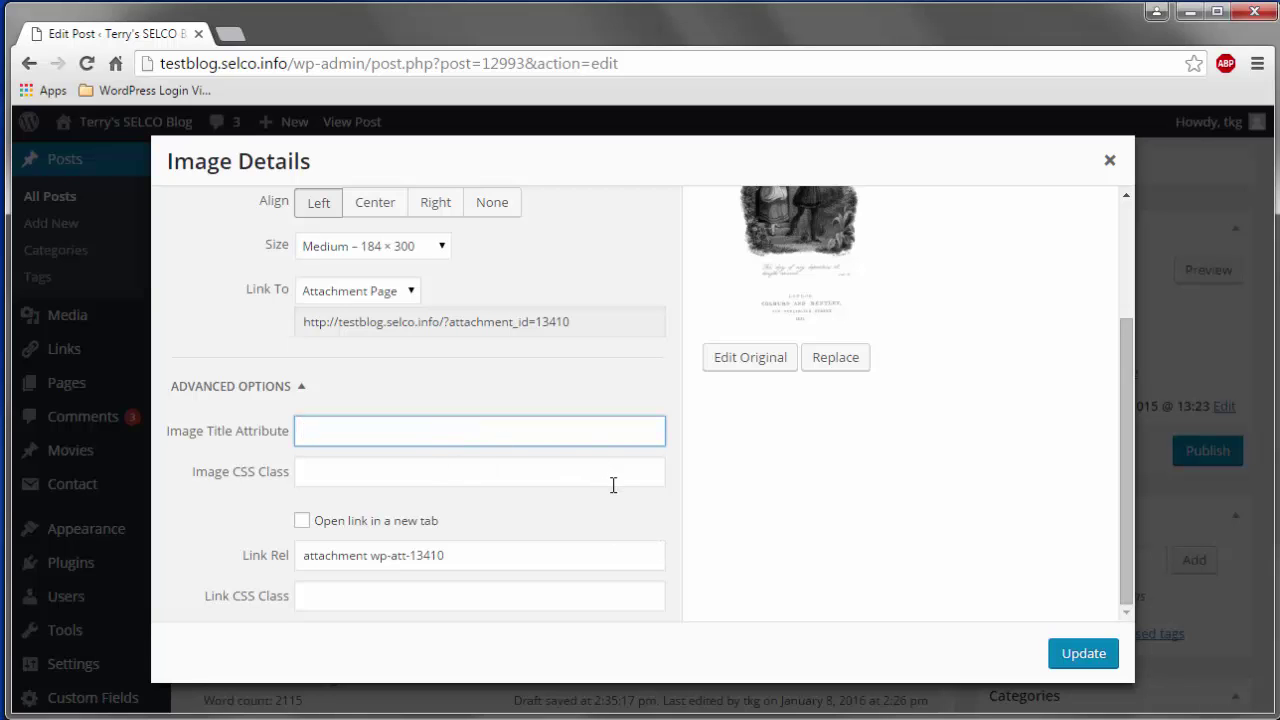
key("ctrl+v")
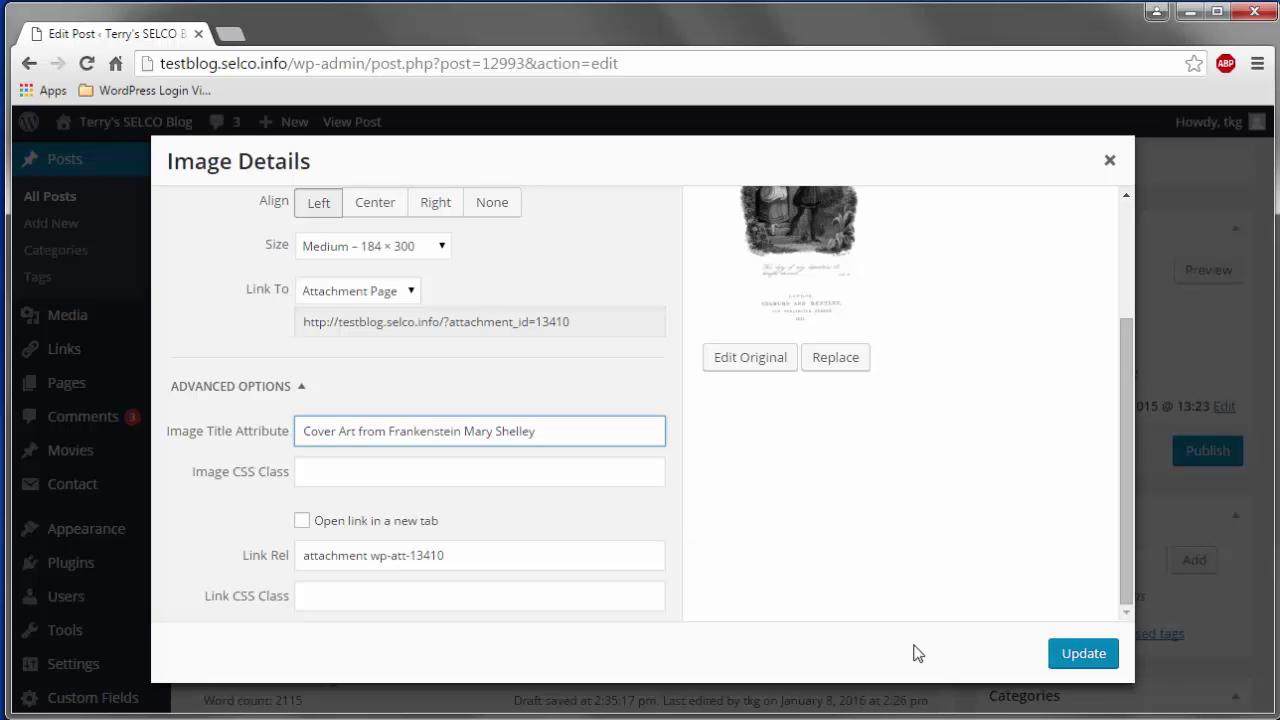
left_click(1074, 655)
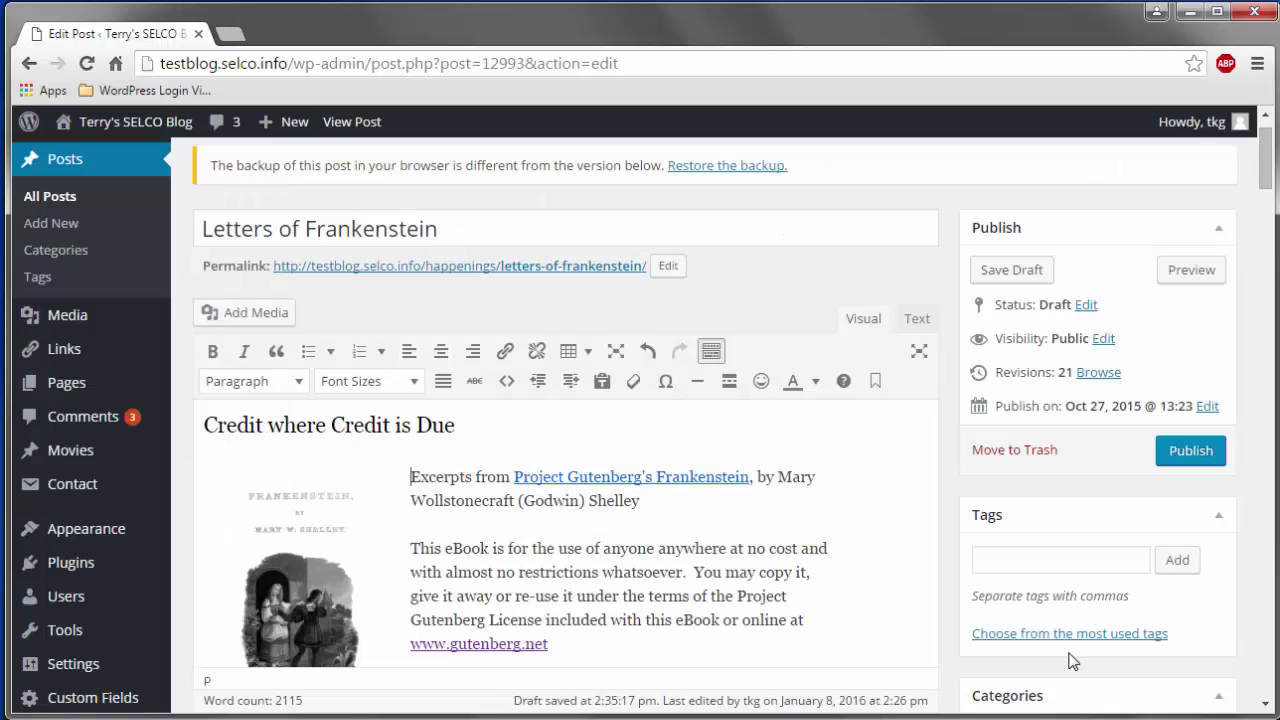
Step: Preview the post with the left-aligned, caption-free cover image, close the preview and save the post as a draft
left_click(1183, 279)
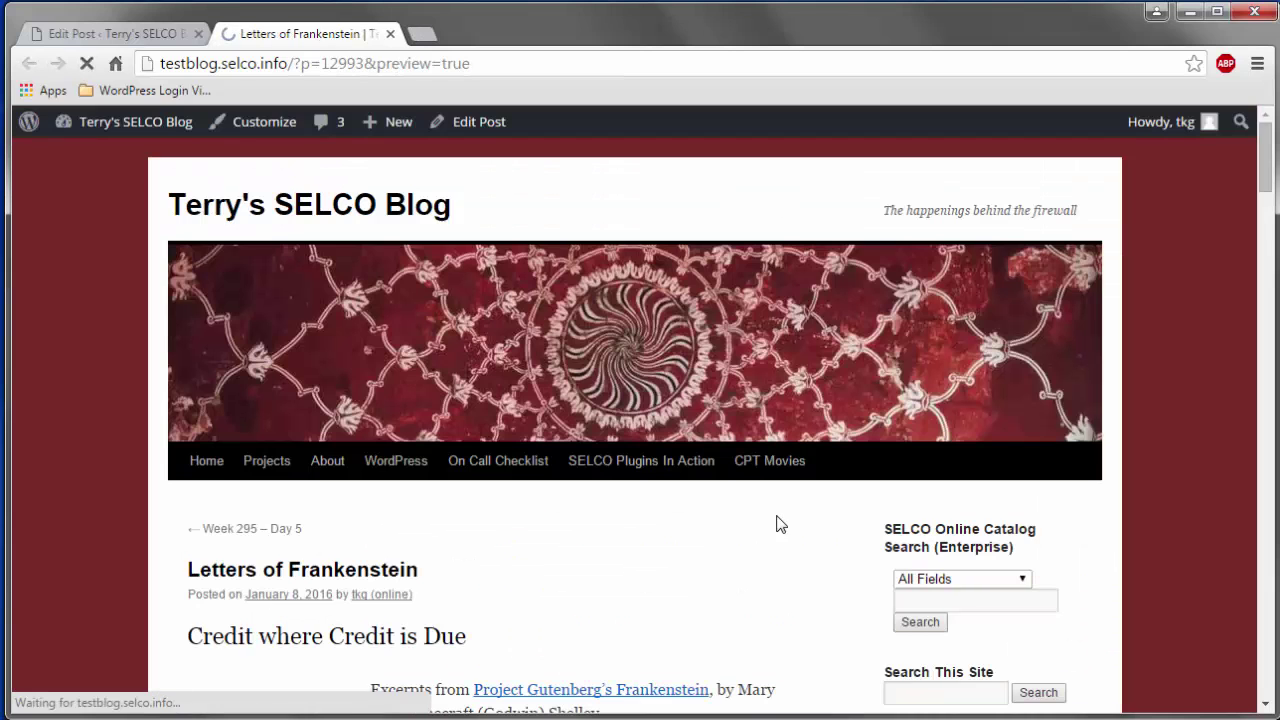
scroll(808, 531, "down", 4)
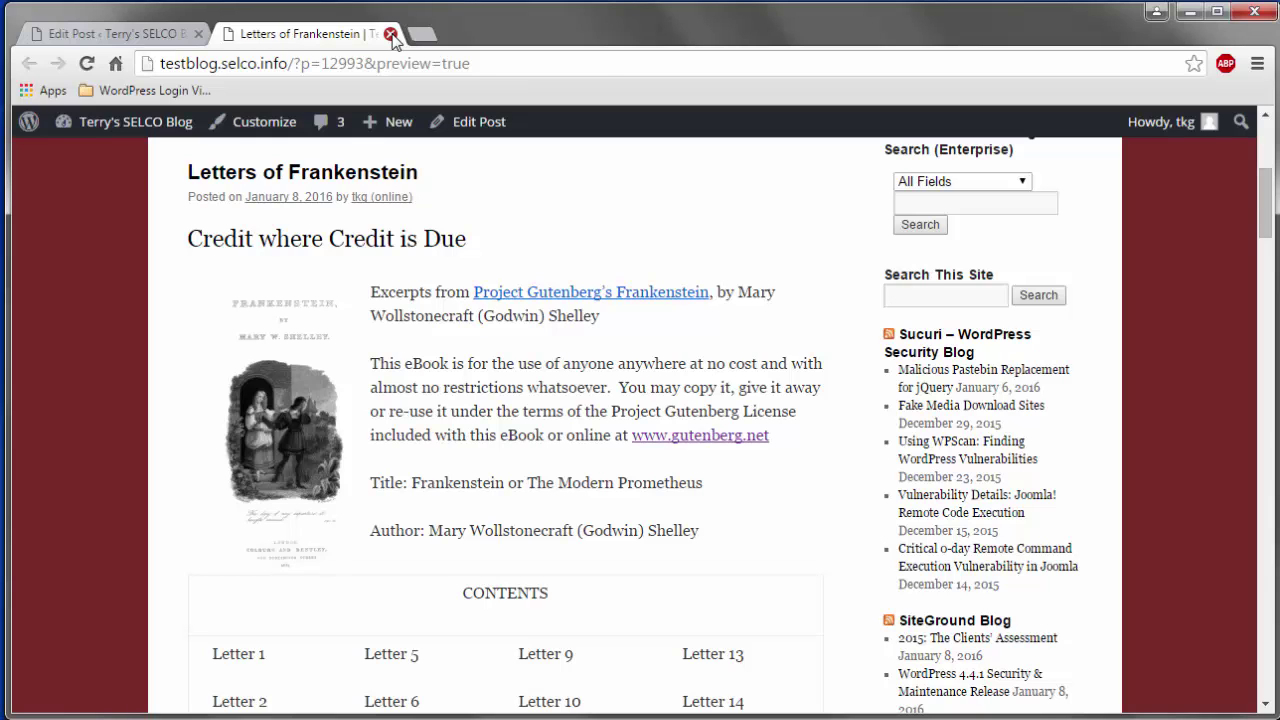
left_click(390, 35)
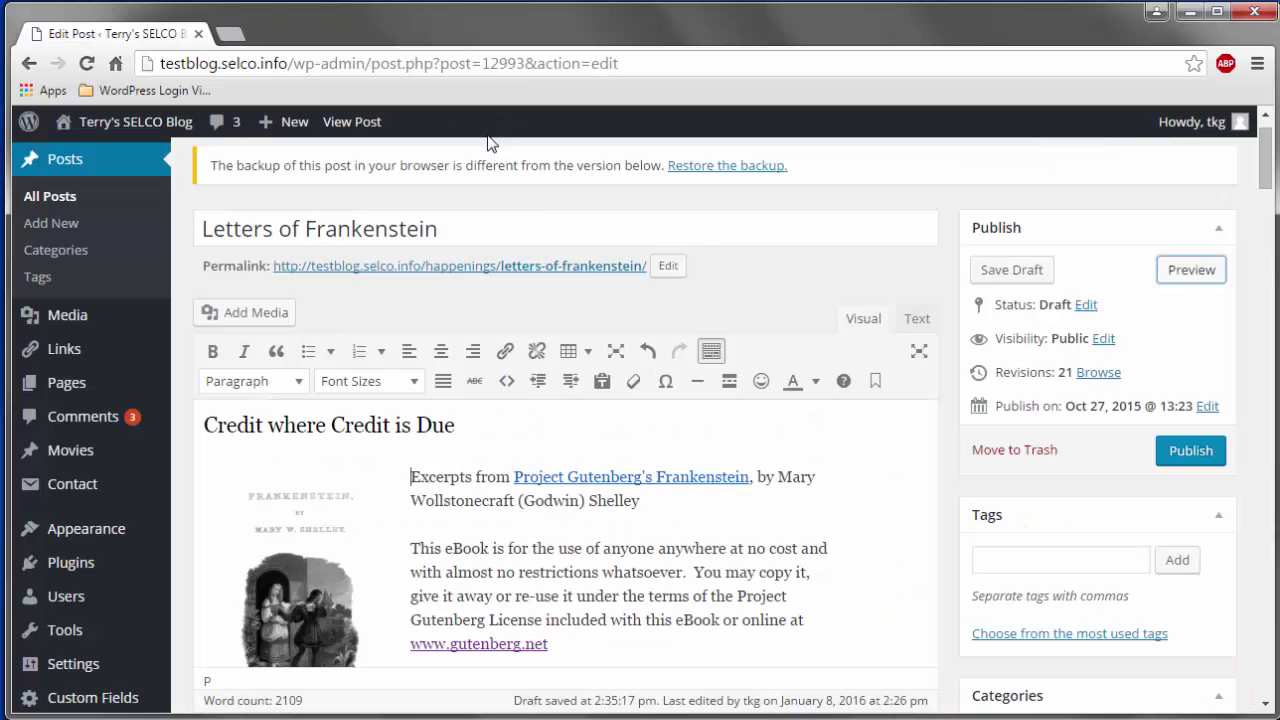
left_click(1013, 278)
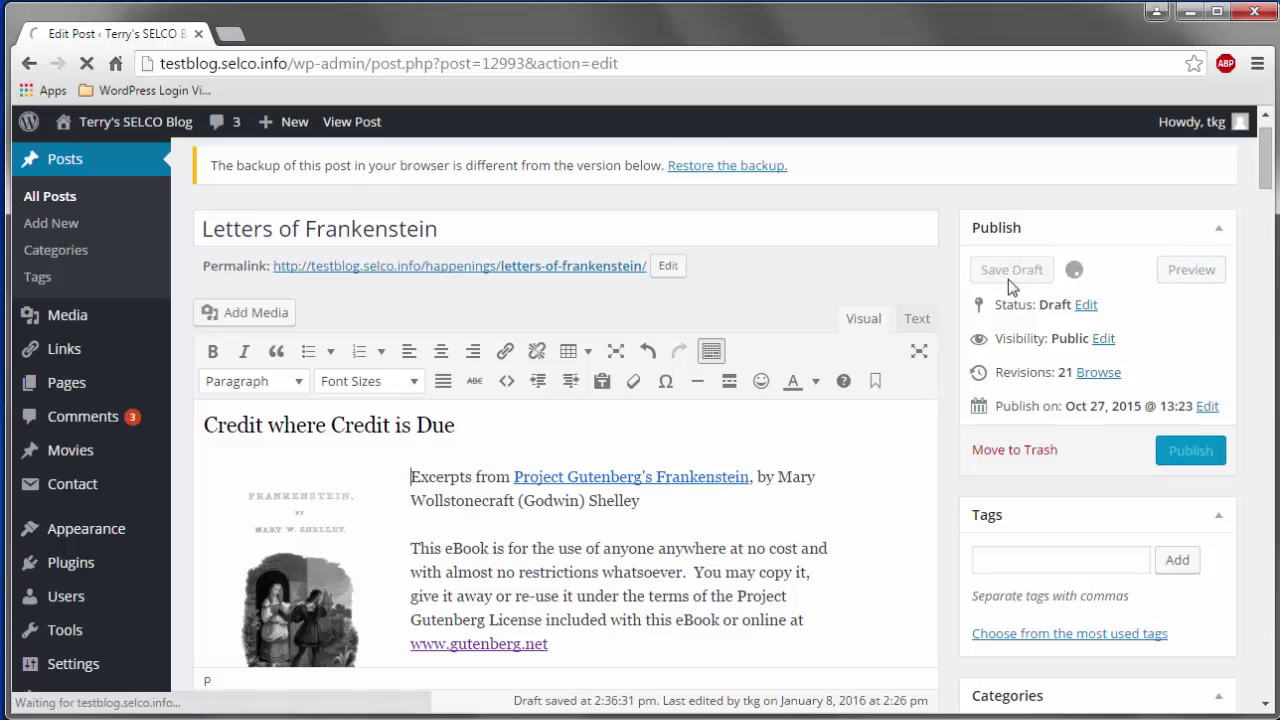